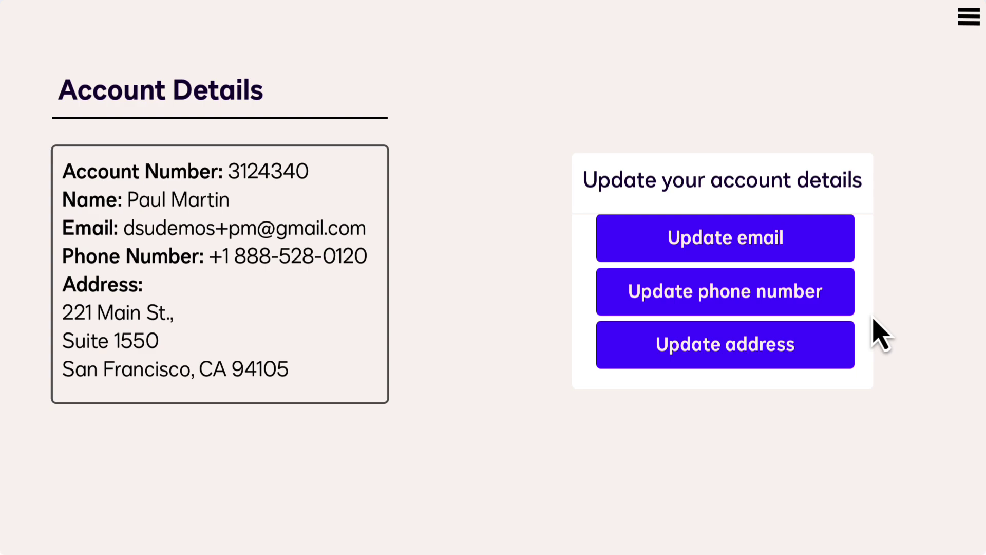
Start an Update phone number request and submit the account email to find the account
left_click(838, 305)
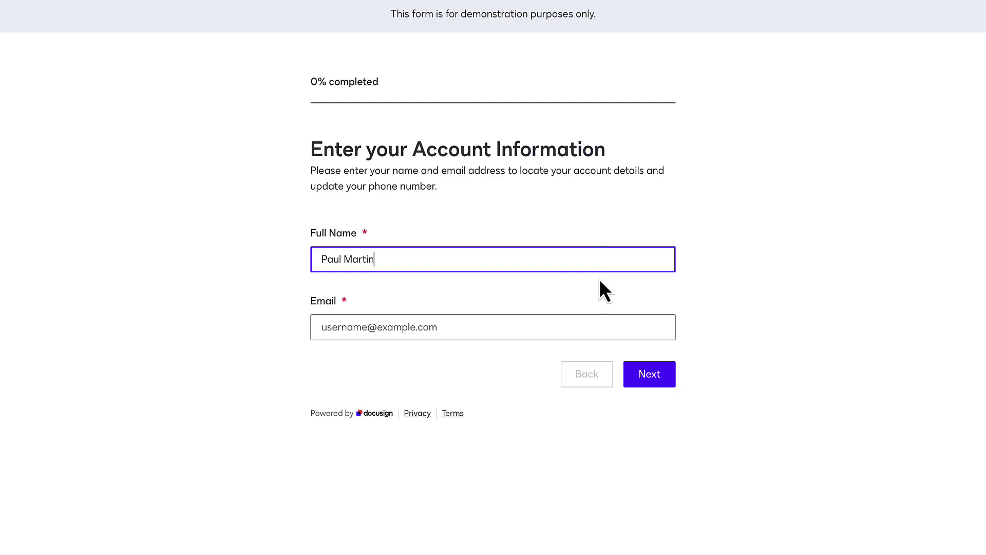
left_click(583, 324)
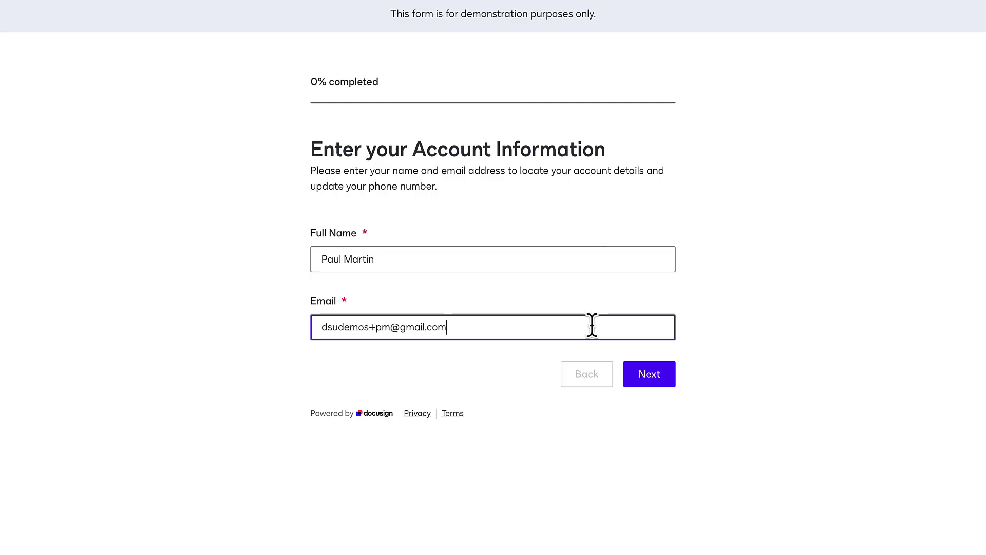
left_click(651, 377)
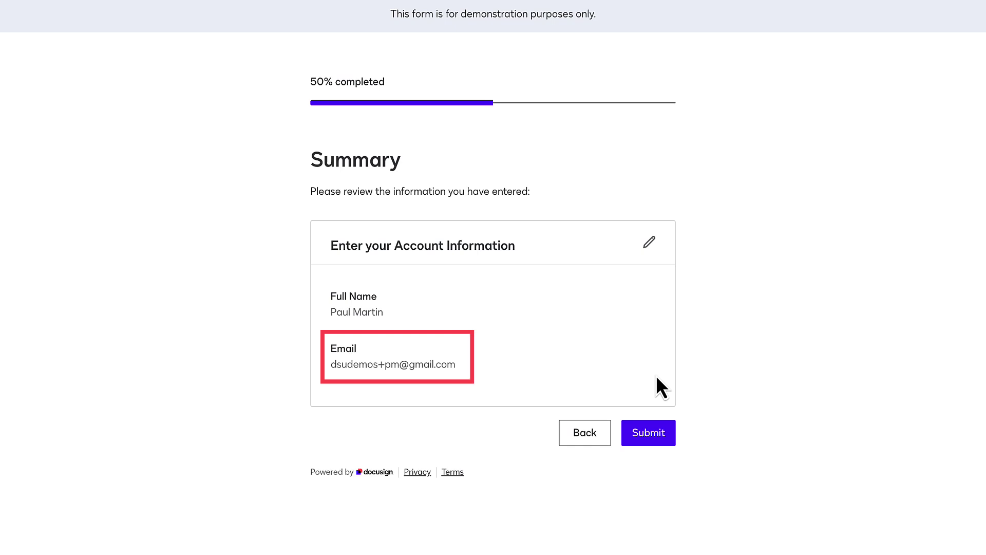
left_click(657, 437)
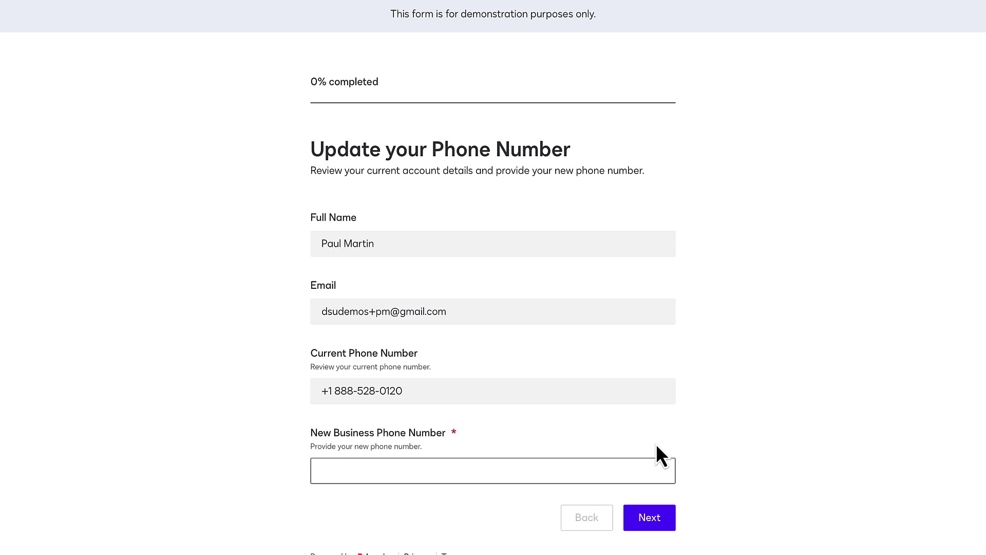
Paste the new business phone number, submit the change request, and sign the document
left_click(632, 468)
key("ctrl+v")
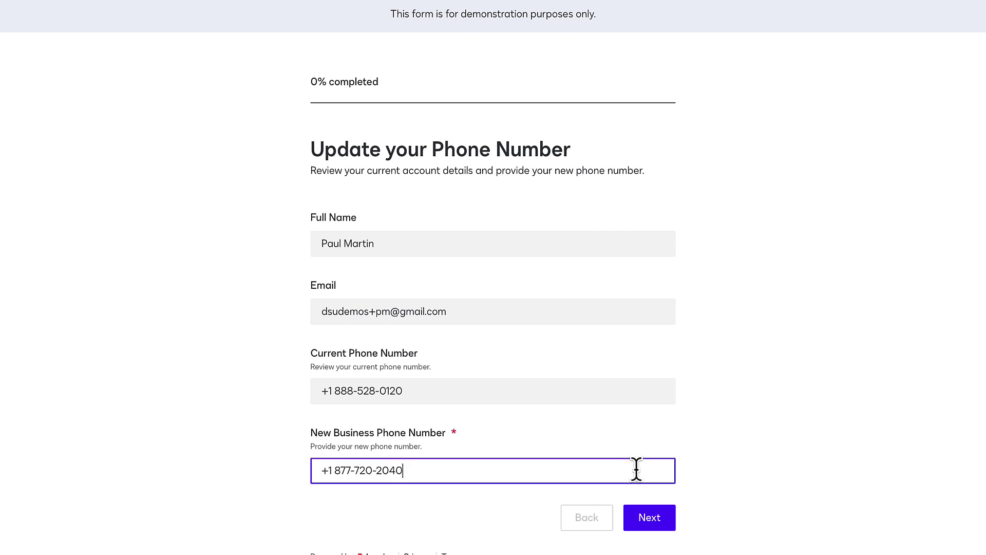
left_click(662, 519)
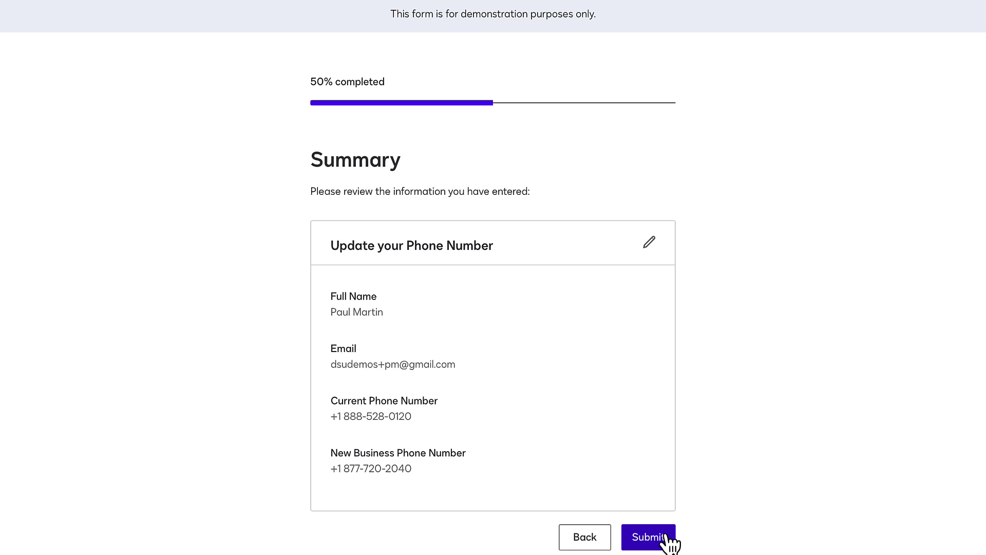
left_click(668, 535)
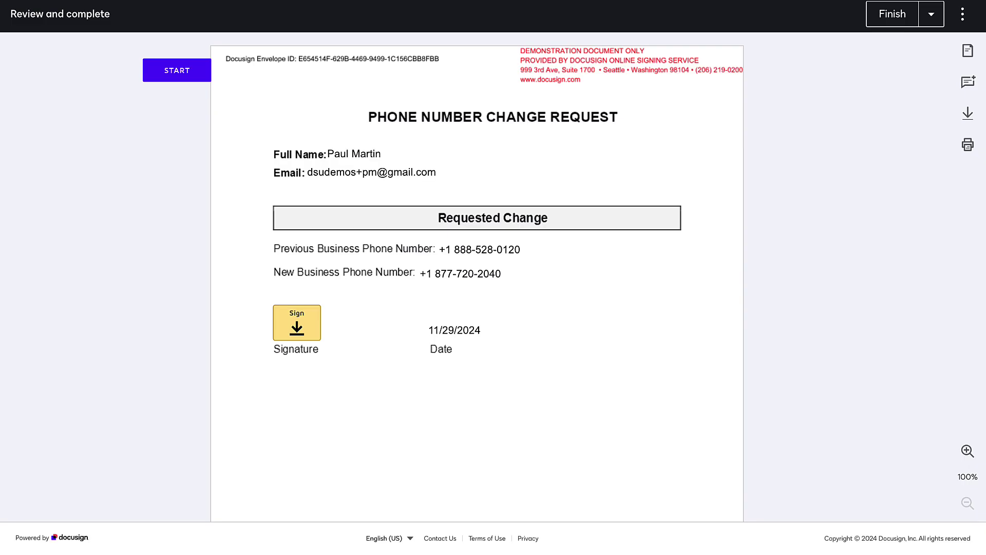
left_click(304, 329)
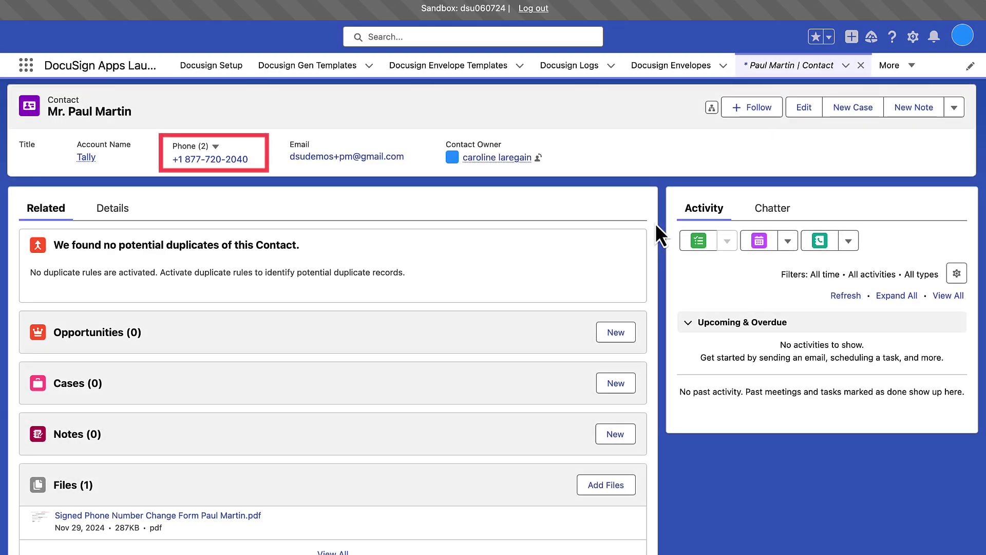
scroll(655, 223, "down", 3)
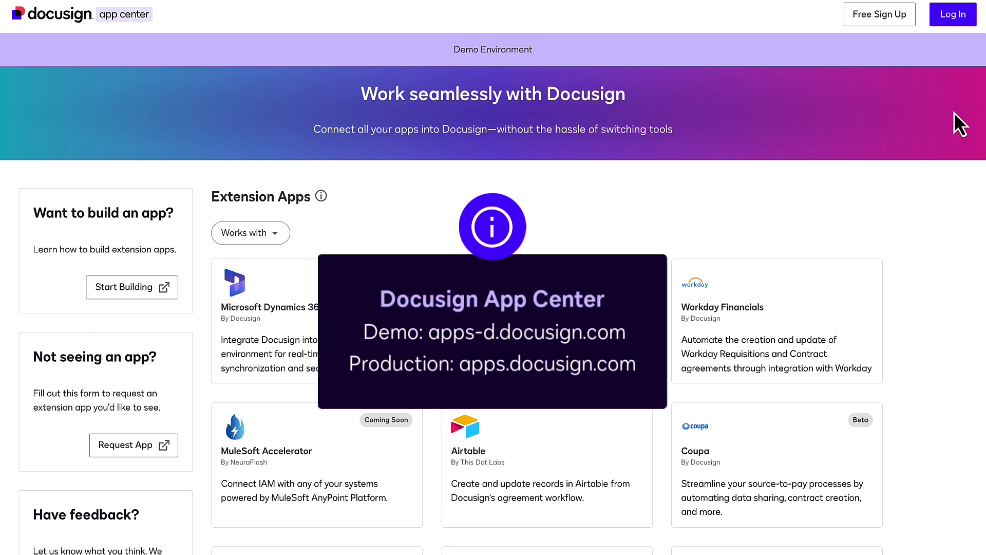
Sign in to App Center, find the Salesforce extension app, and install it
left_click(951, 15)
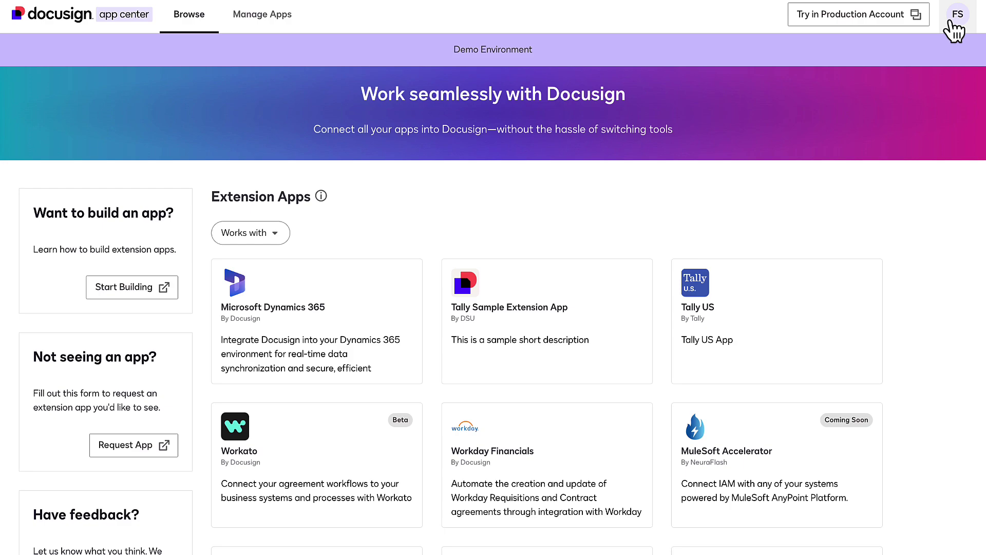
scroll(763, 208, "down", 20)
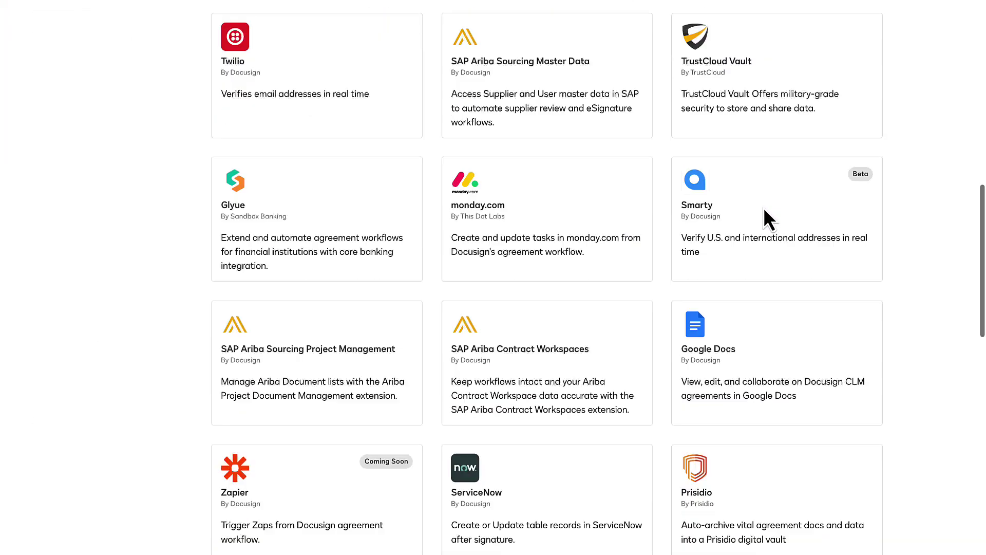
scroll(768, 218, "down", 2)
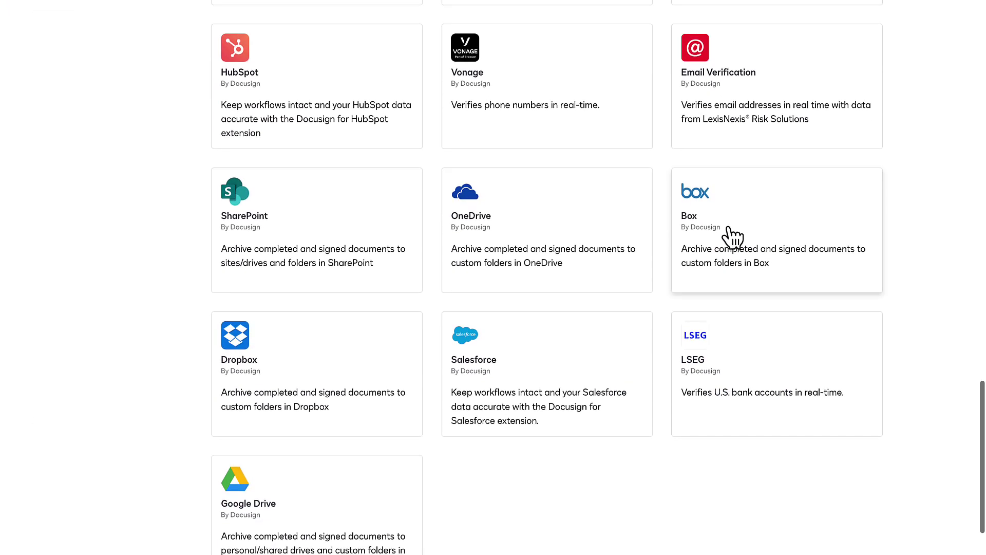
left_click(582, 357)
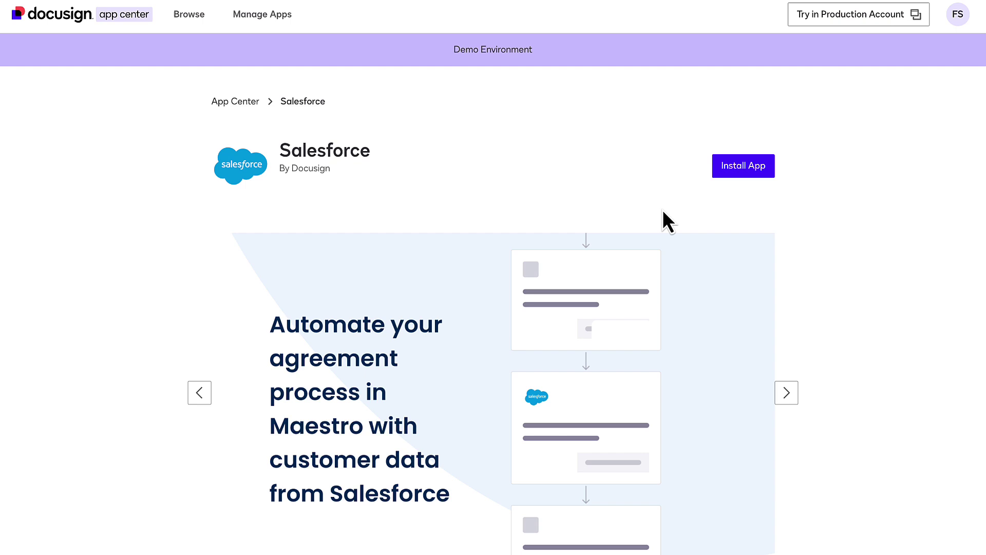
left_click(740, 165)
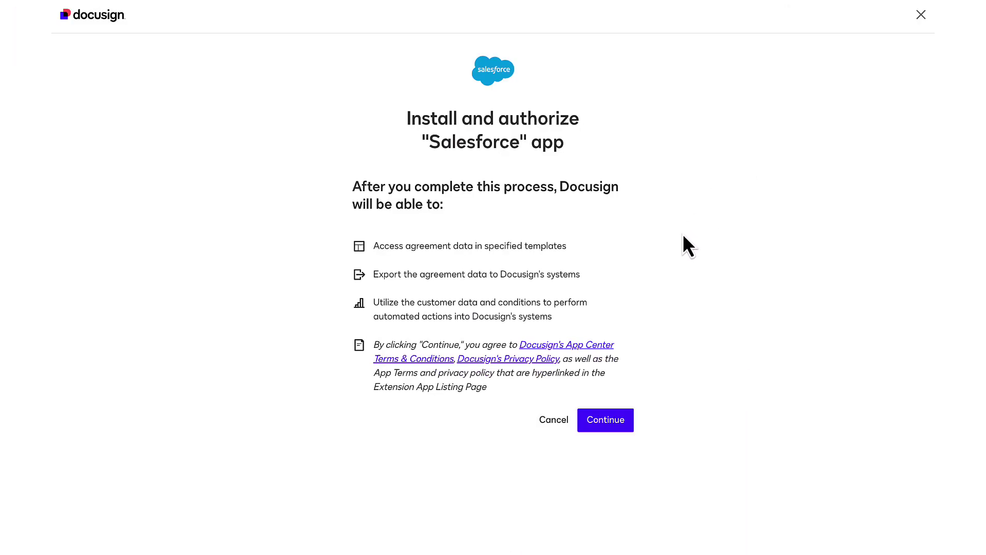
left_click(624, 418)
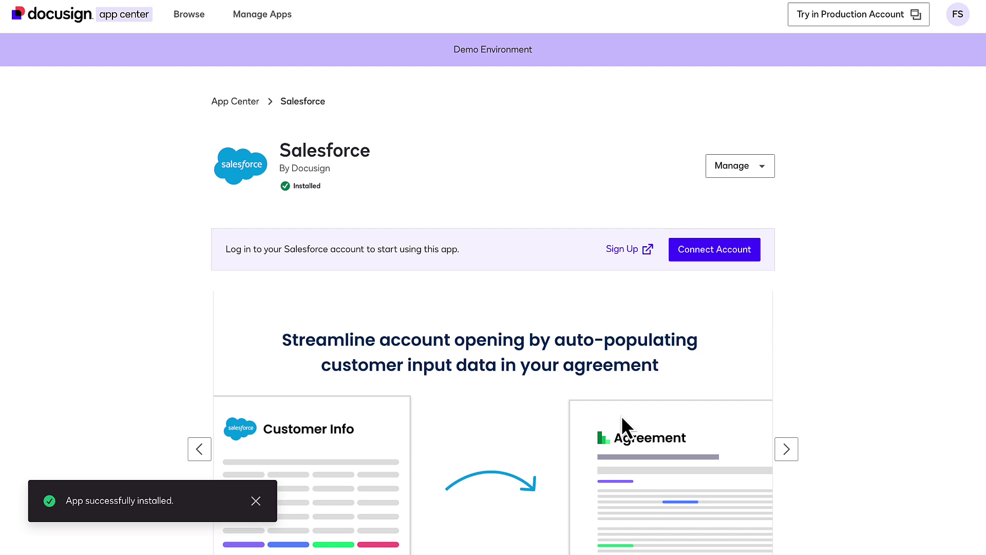
Connect a shared Salesforce Sandbox account named 'Salesforce App' and log in to Salesforce
left_click(714, 250)
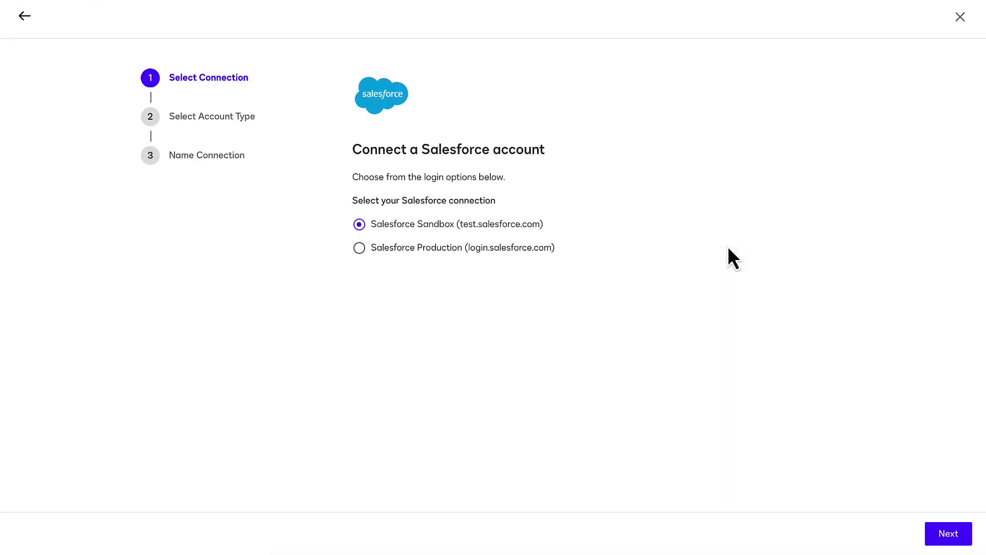
left_click(964, 539)
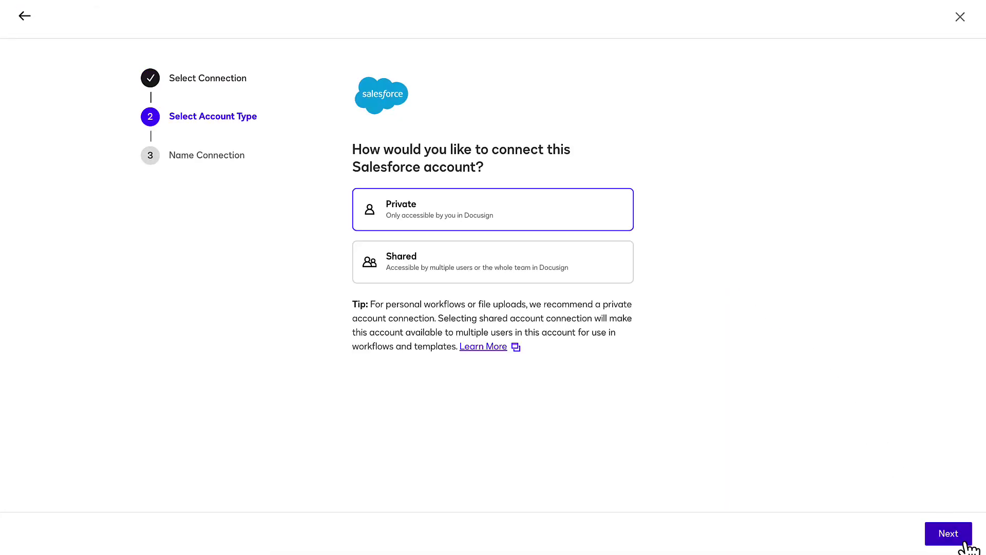
left_click(593, 254)
left_click(951, 529)
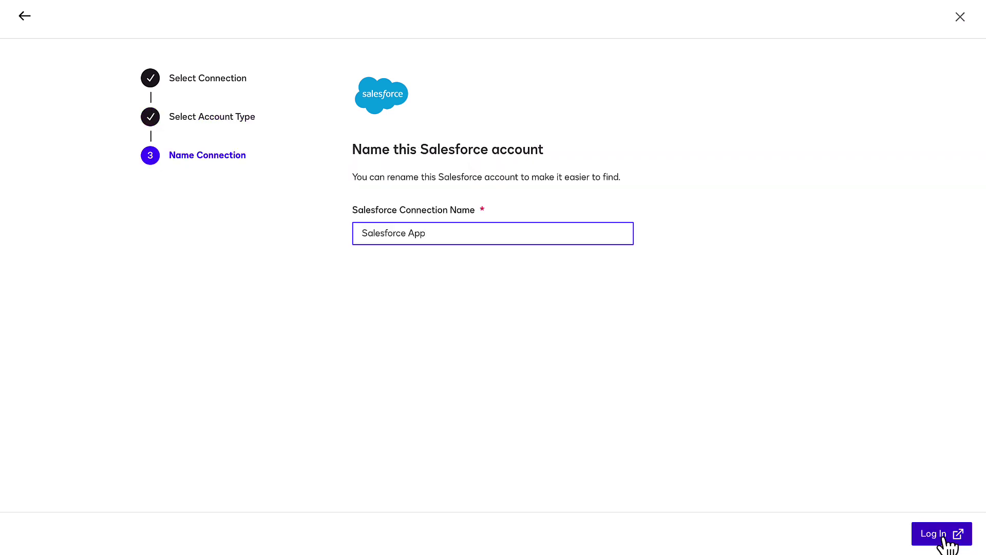
left_click(946, 537)
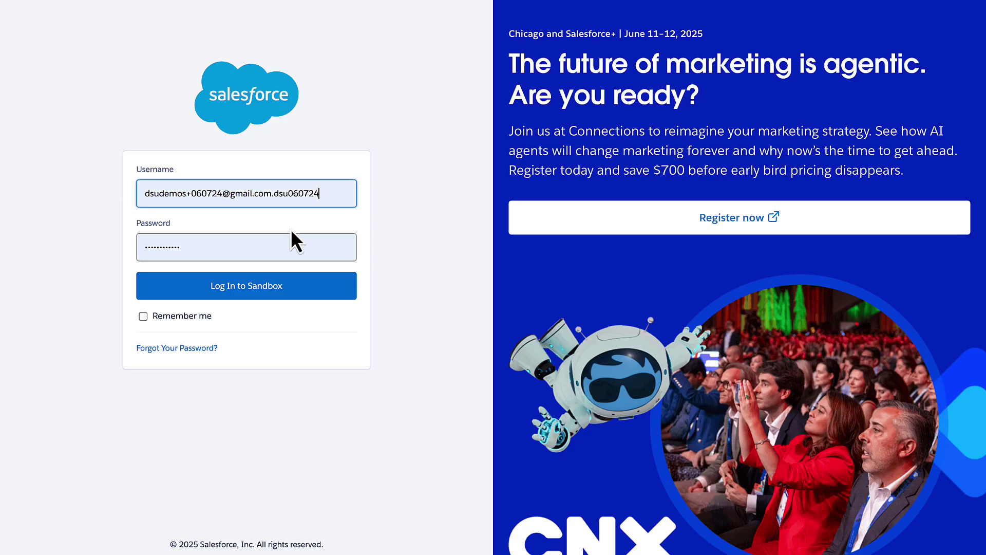
left_click(311, 285)
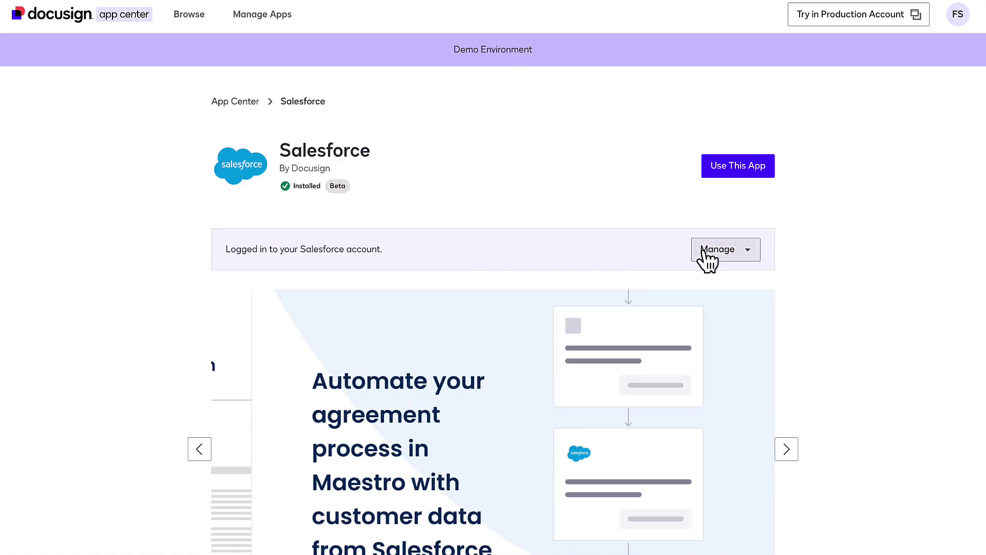
left_click(704, 251)
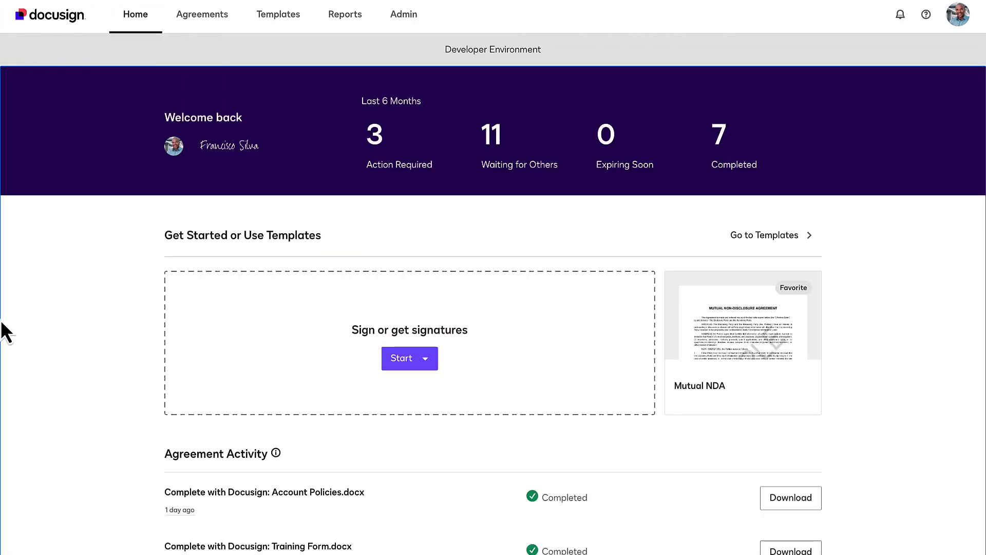
From Agreements > Maestro Workflows, create a new workflow from a blank canvas
left_click(212, 17)
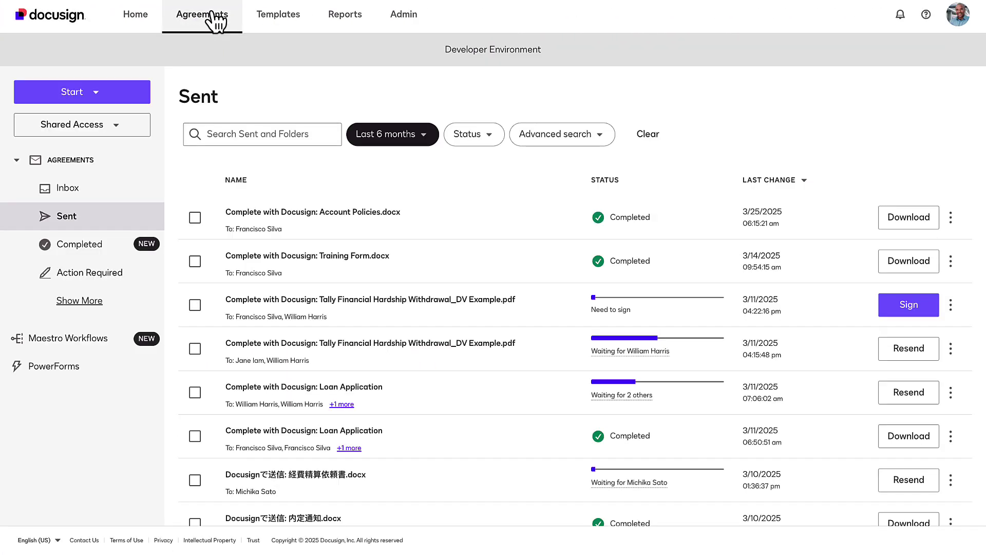
left_click(90, 341)
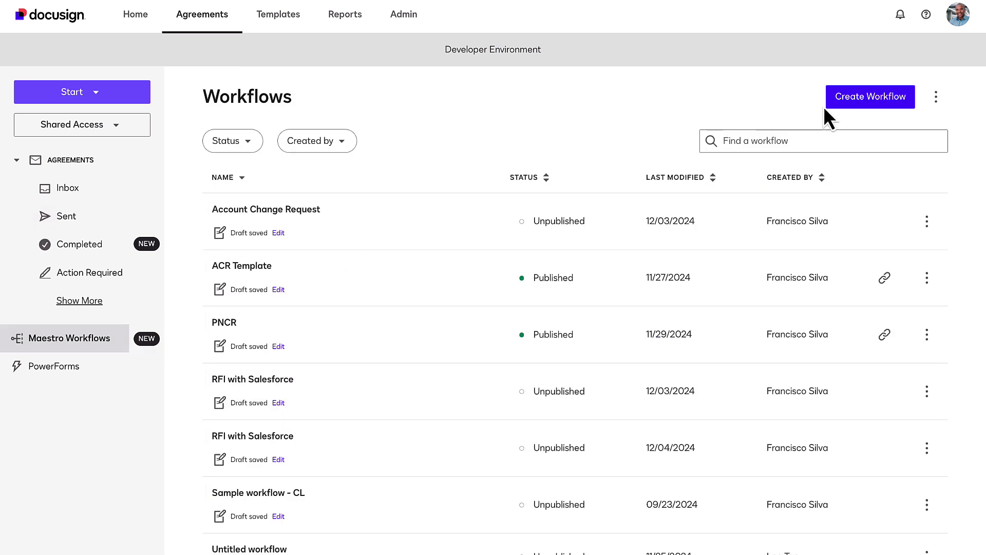
left_click(848, 101)
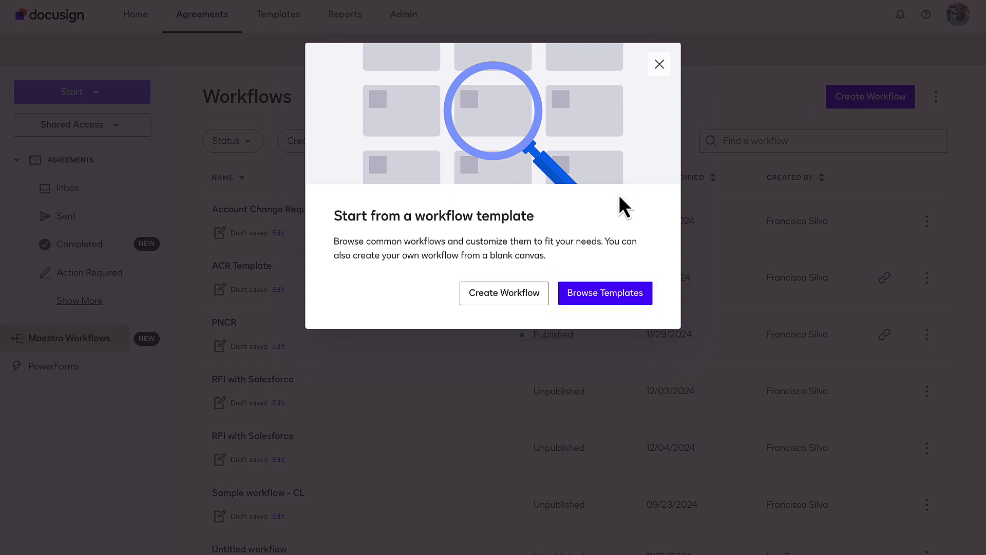
left_click(518, 297)
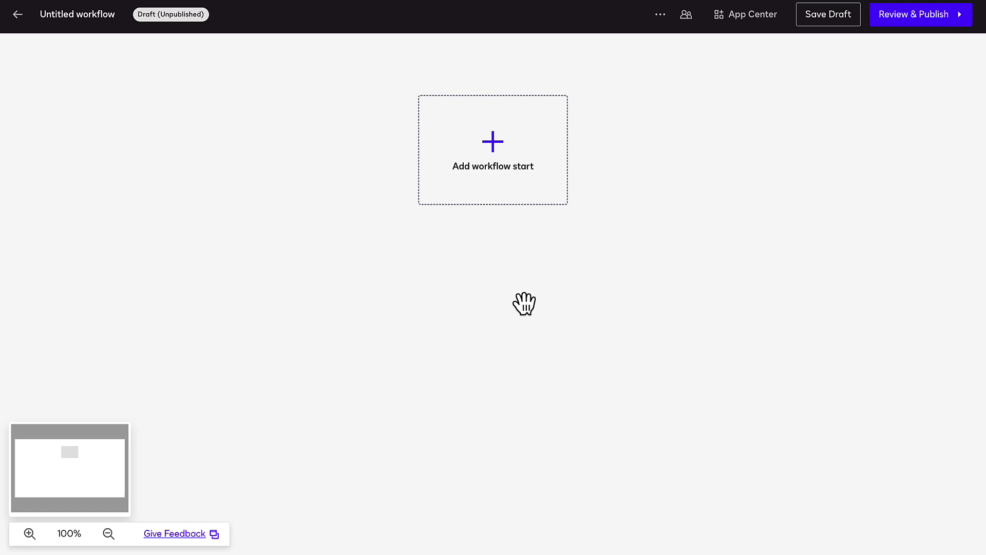
Set the workflow start to From a Link and add a Collect Data with Web Forms step
left_click(515, 185)
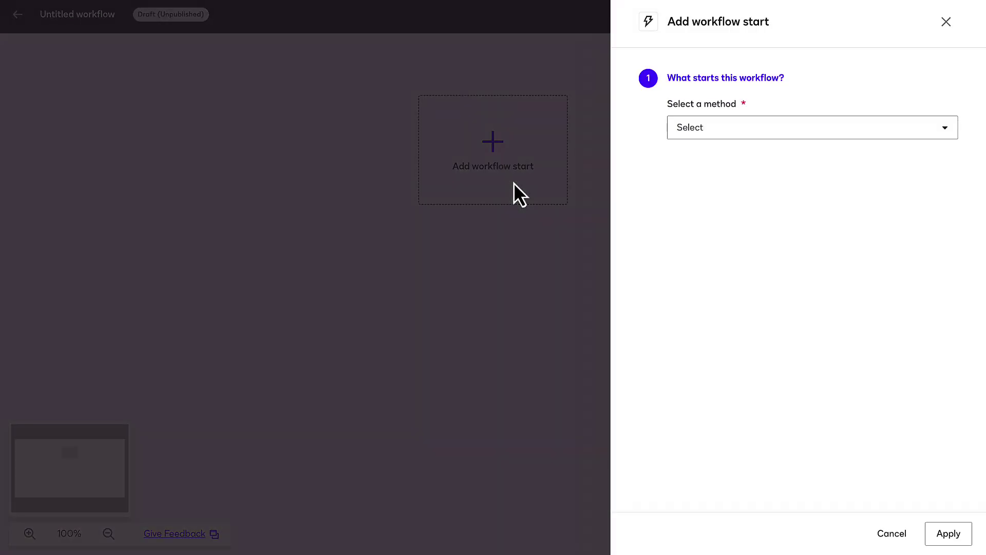
left_click(707, 135)
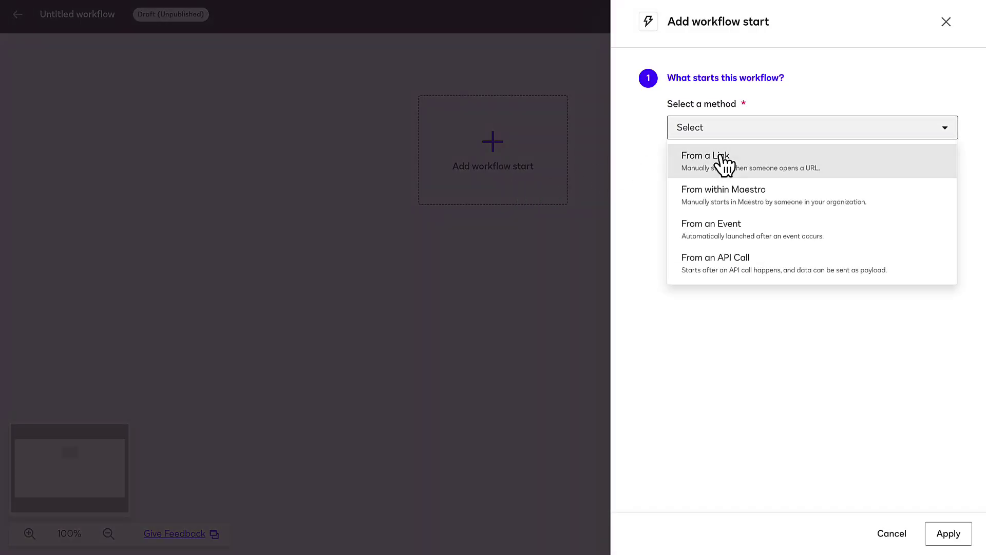
left_click(724, 159)
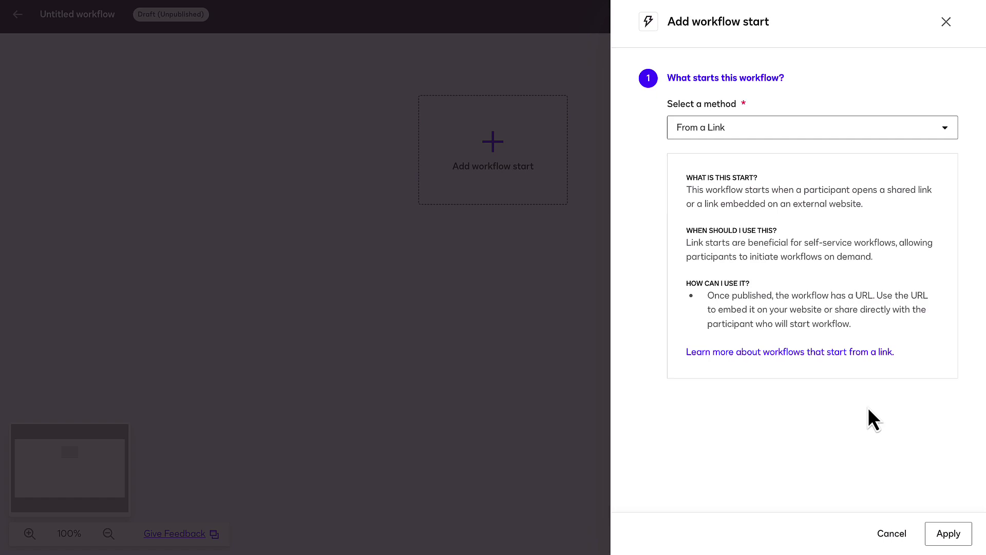
left_click(948, 533)
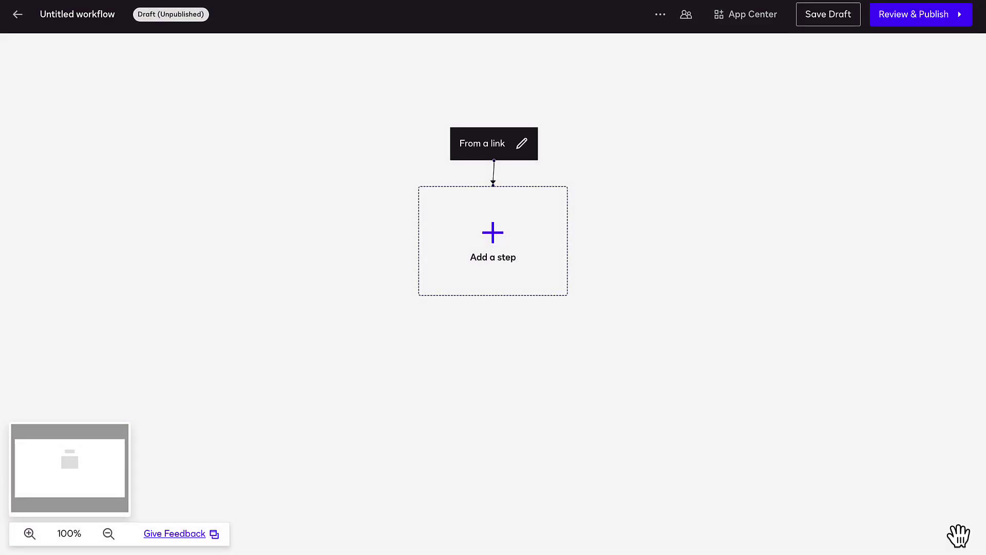
left_click(502, 266)
left_click(502, 246)
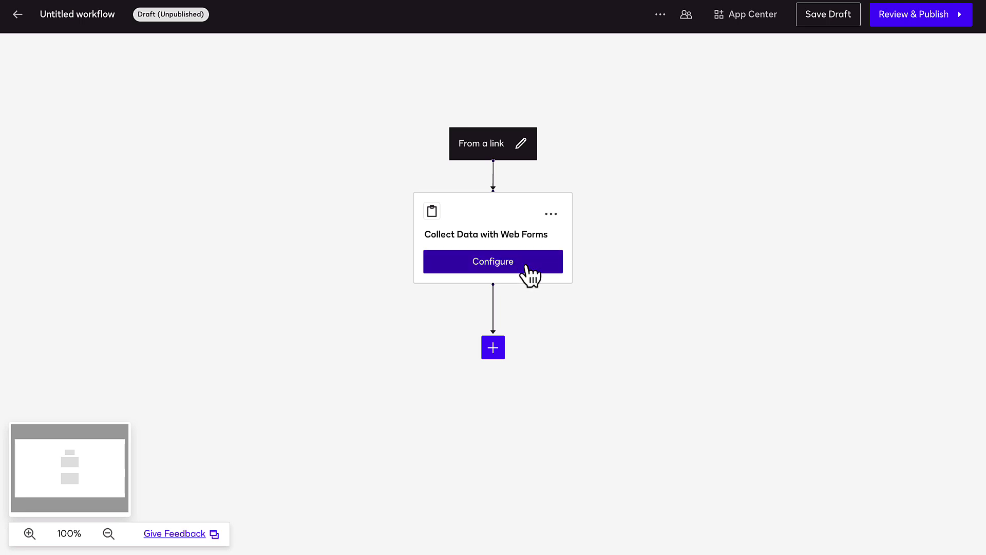
Name the form step 'Collect Contact Details', using Customer Intake Form - Phone Number Change filled by Customer
left_click(525, 266)
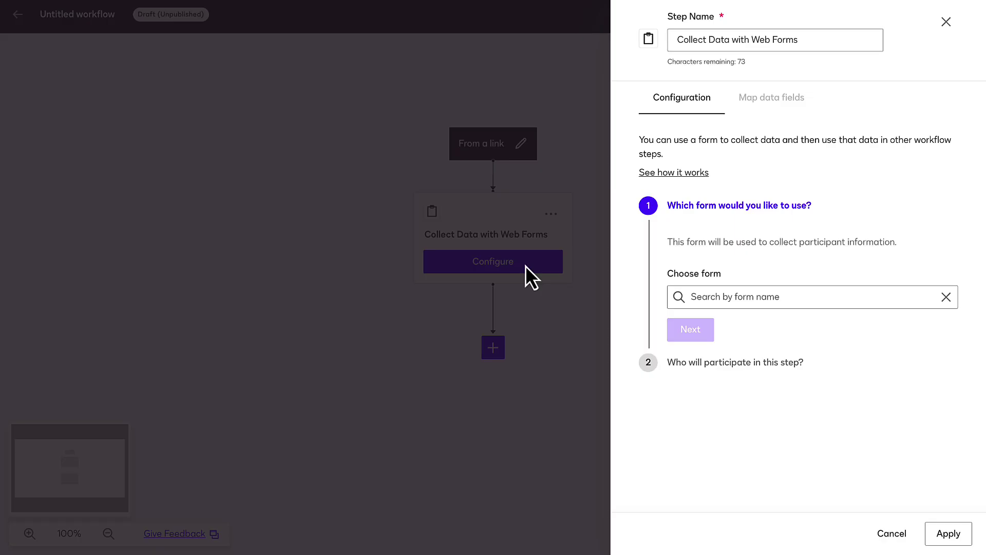
left_click(740, 38)
key("ctrl+a")
type("Collect Contact Details")
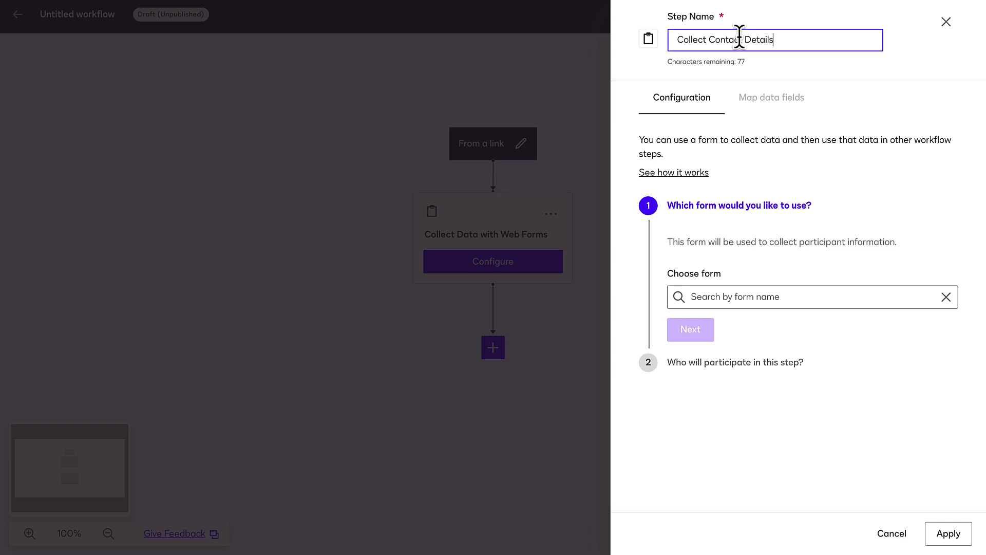
left_click(747, 297)
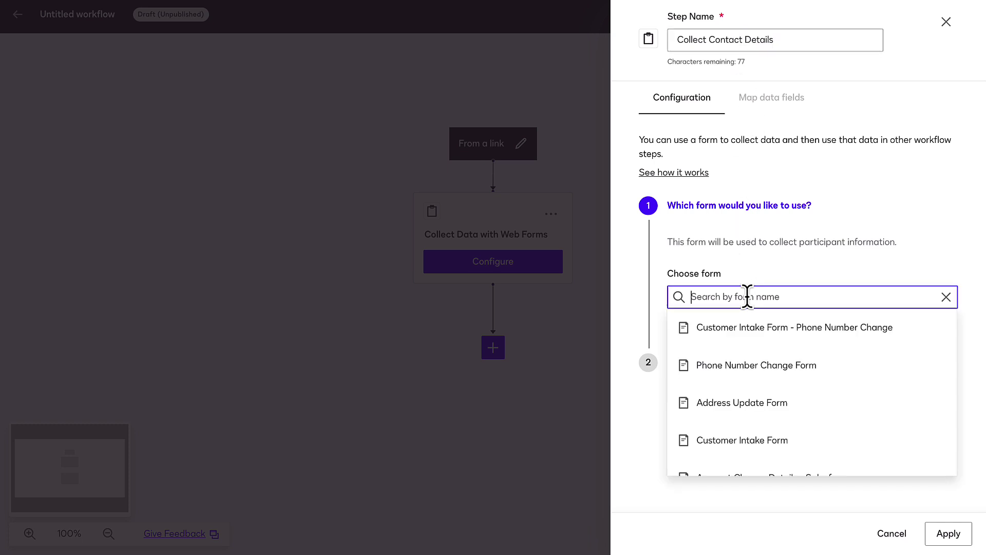
left_click(750, 334)
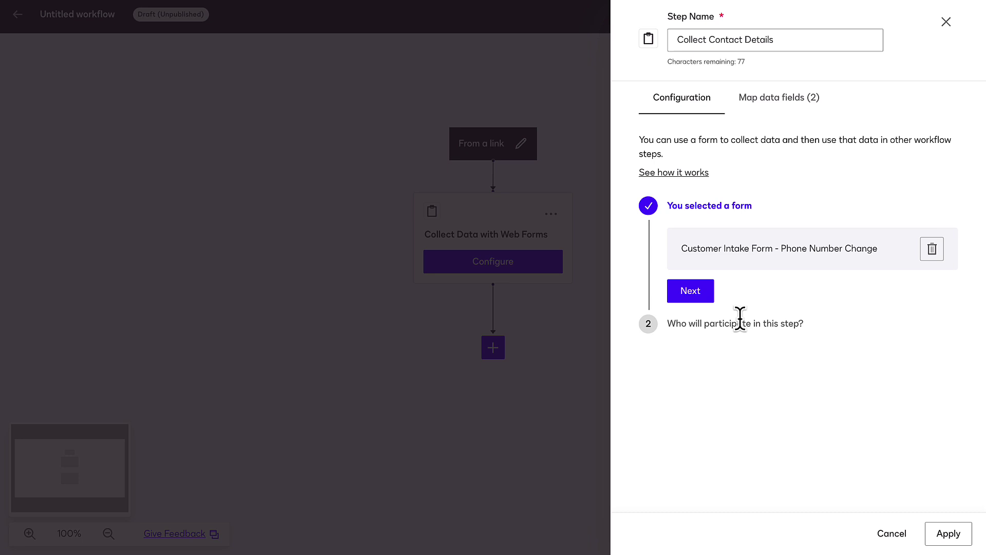
left_click(705, 295)
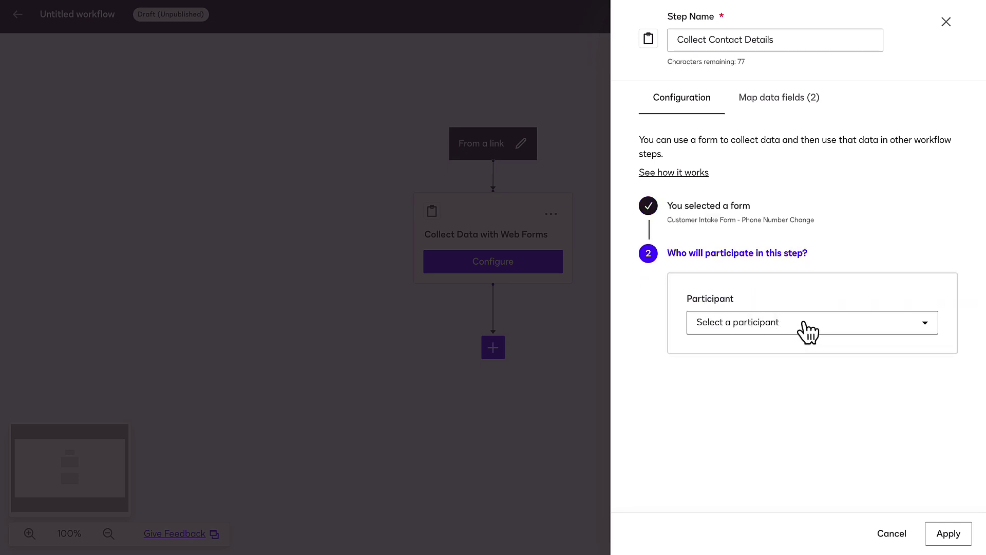
left_click(807, 331)
left_click(878, 351)
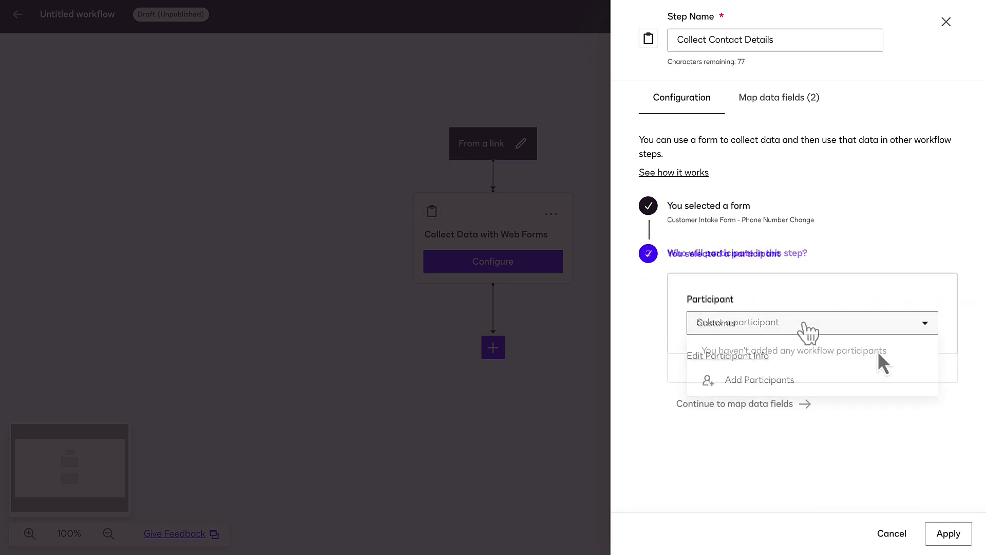
left_click(947, 533)
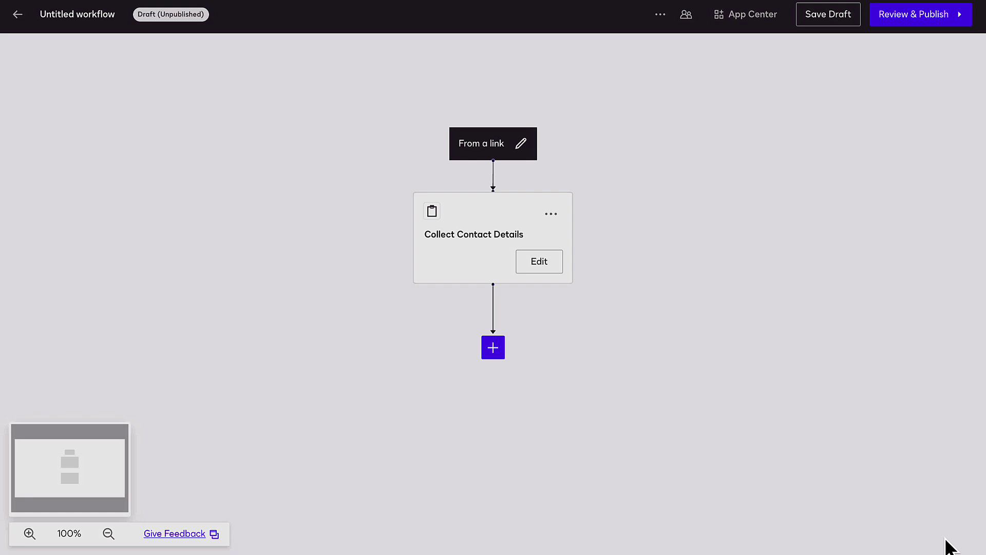
Add a Read from Salesforce step 'Locate Contact Record' reading Contact via Salesforce App (Shared)
left_click(501, 349)
scroll(502, 402, "down", 5)
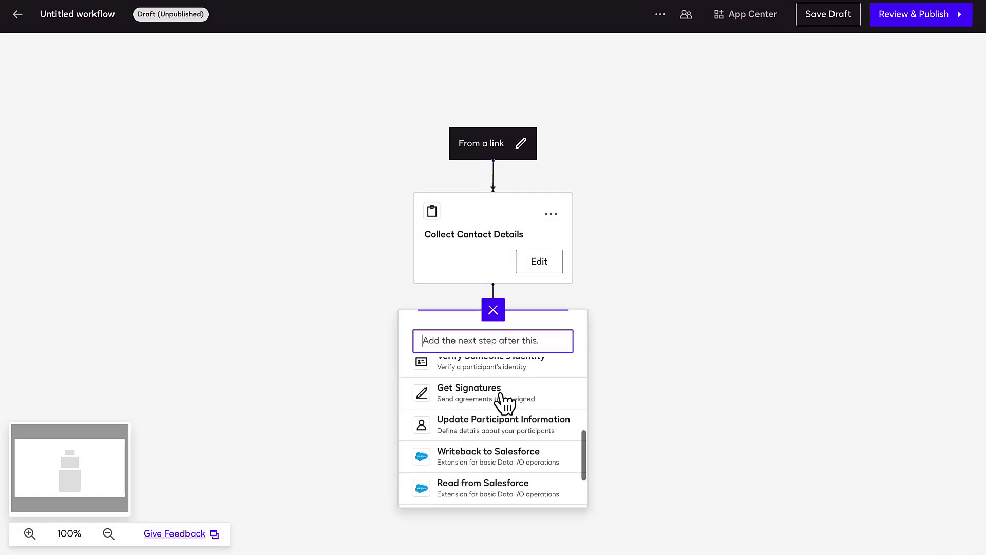
left_click(500, 415)
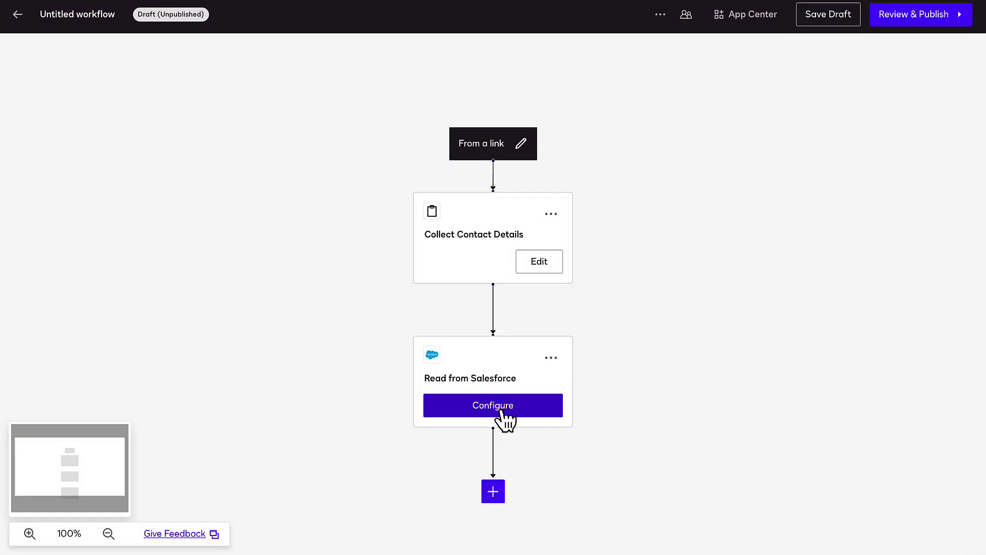
left_click(502, 412)
triple_click(770, 40)
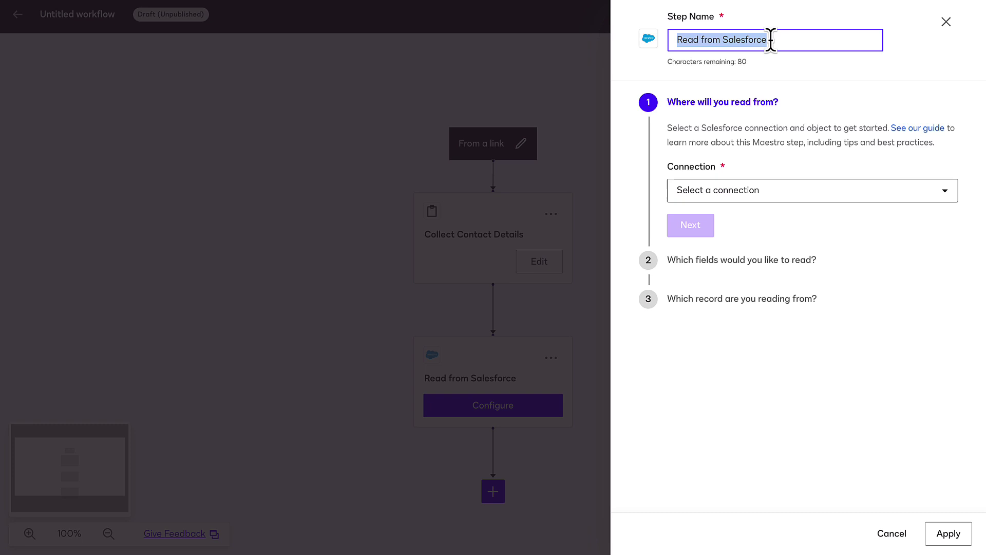
type("Locate Contact Record")
left_click(831, 199)
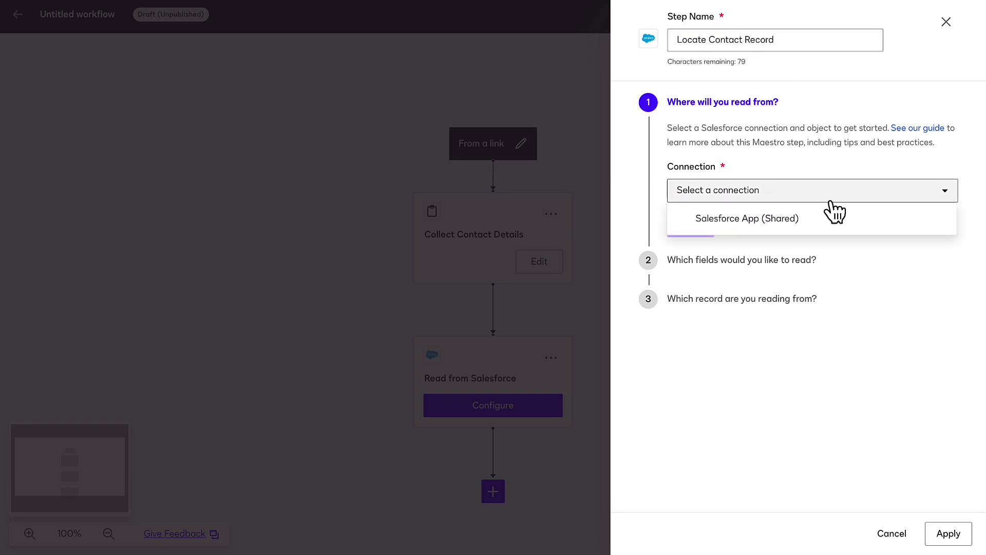
left_click(832, 214)
left_click(833, 247)
left_click(831, 285)
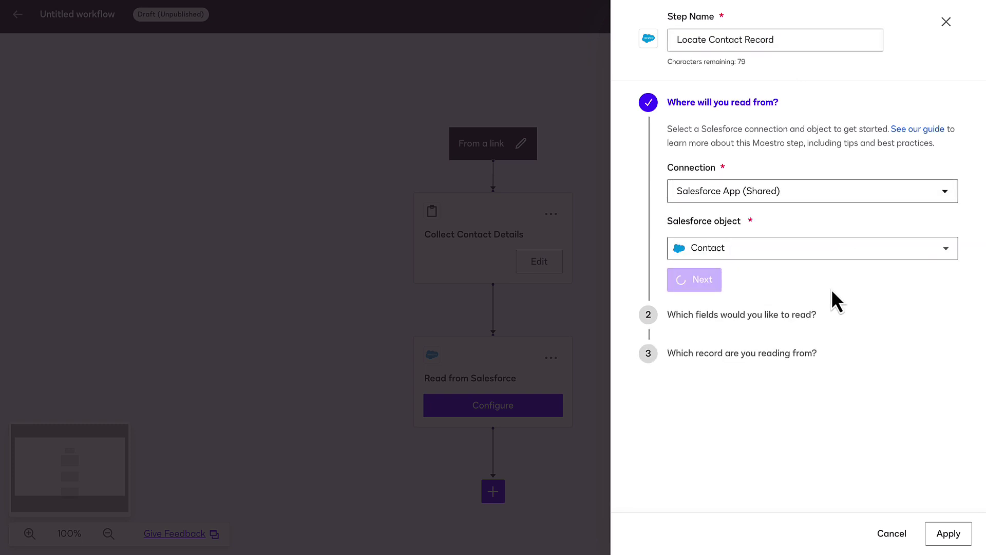
left_click(702, 281)
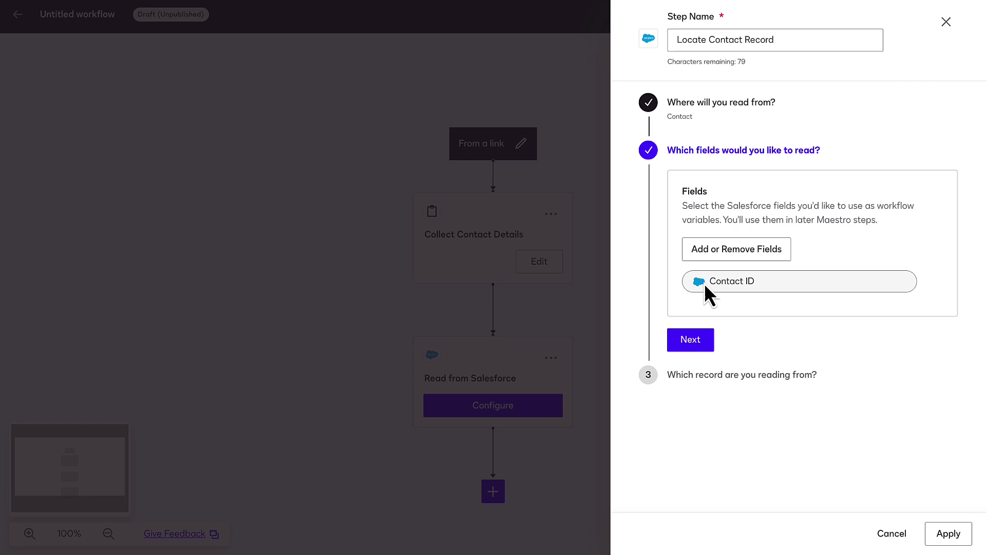
left_click(691, 402)
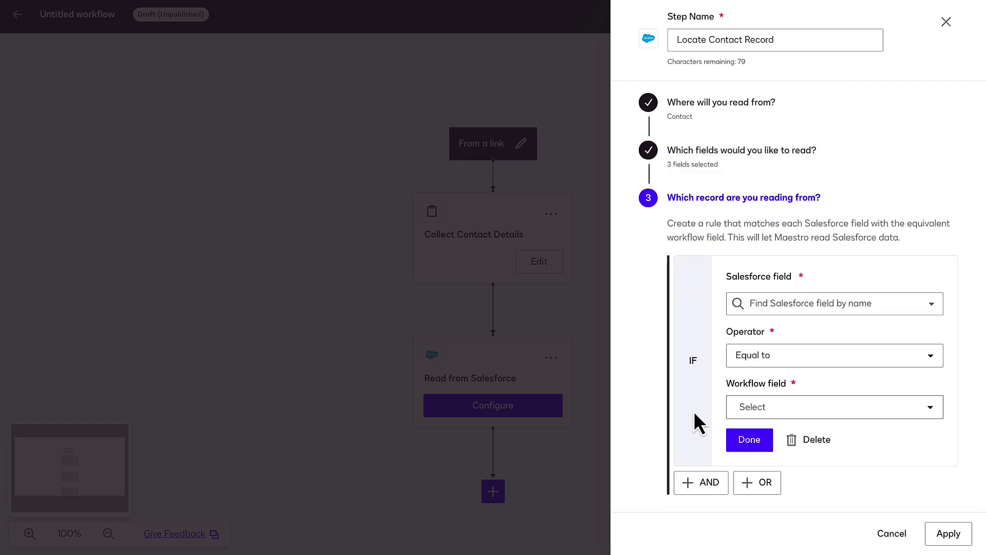
Match records where Salesforce Email (string) equals the Collect Contact Details Email, then apply
left_click(808, 303)
type("emai")
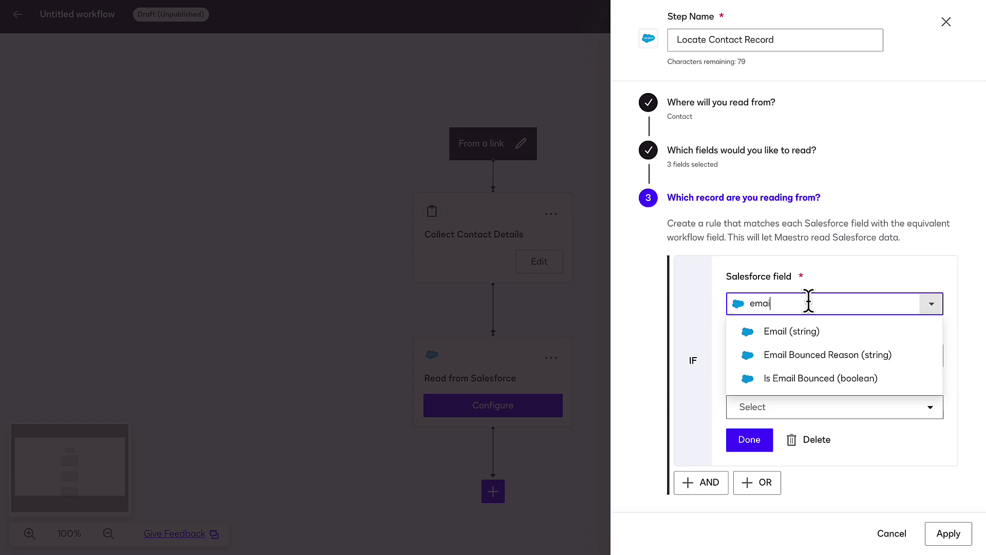
left_click(820, 331)
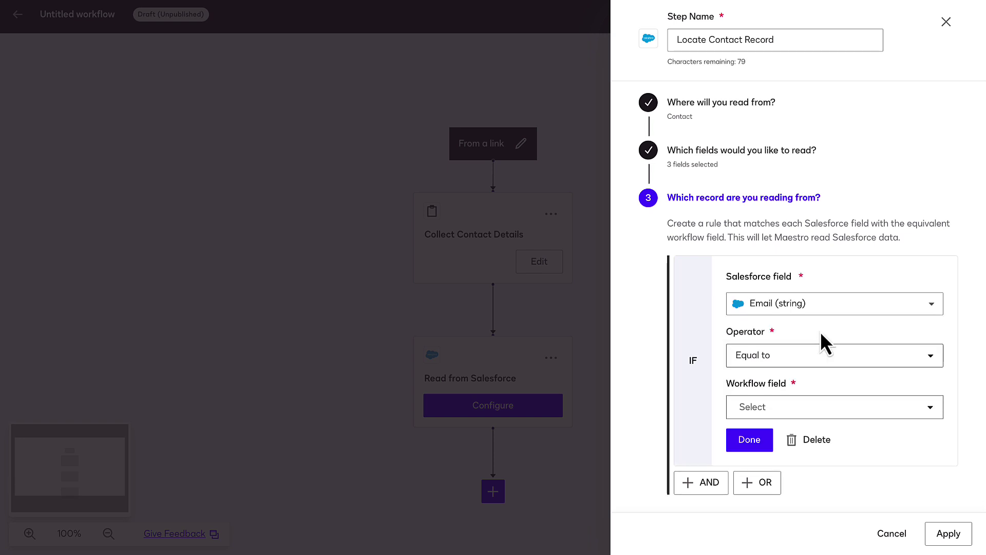
left_click(791, 414)
left_click(798, 369)
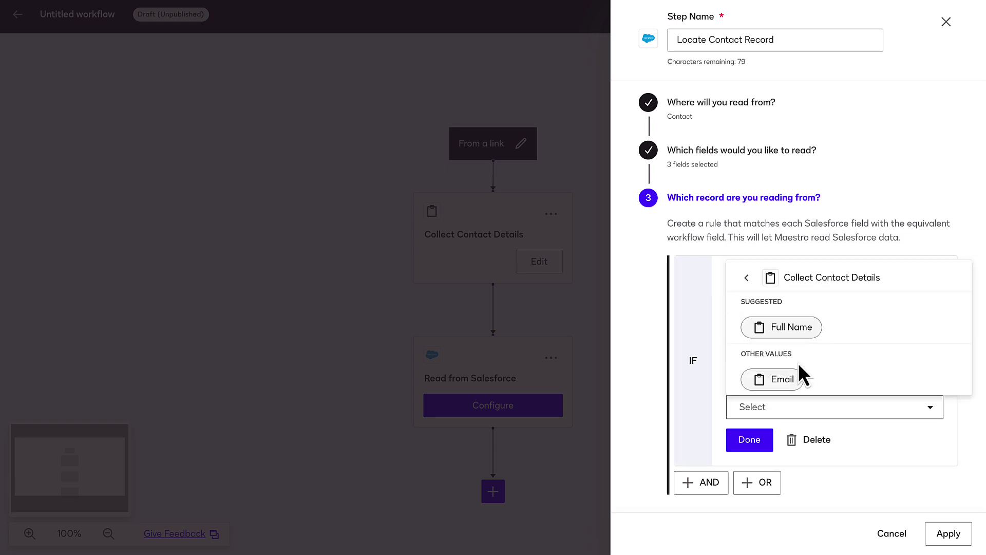
left_click(797, 379)
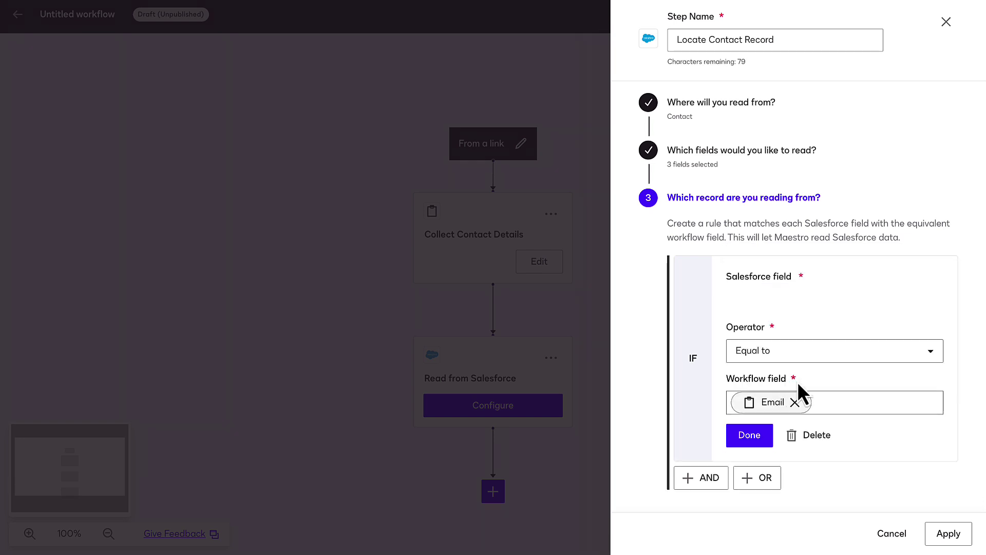
left_click(749, 439)
left_click(946, 534)
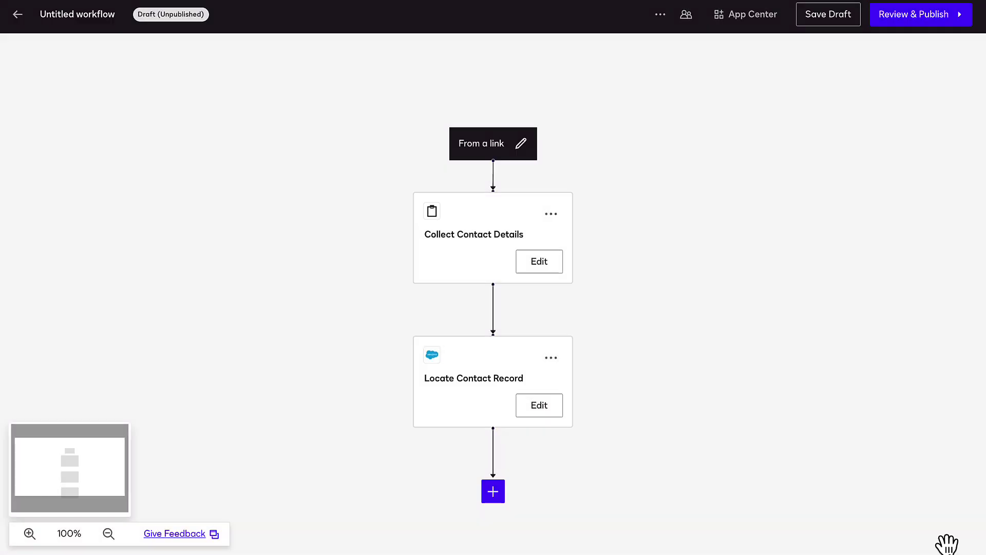
Add a web-form step after Locate Contact Record named 'Collect New Phone Number'
scroll(70, 479, "down", 3)
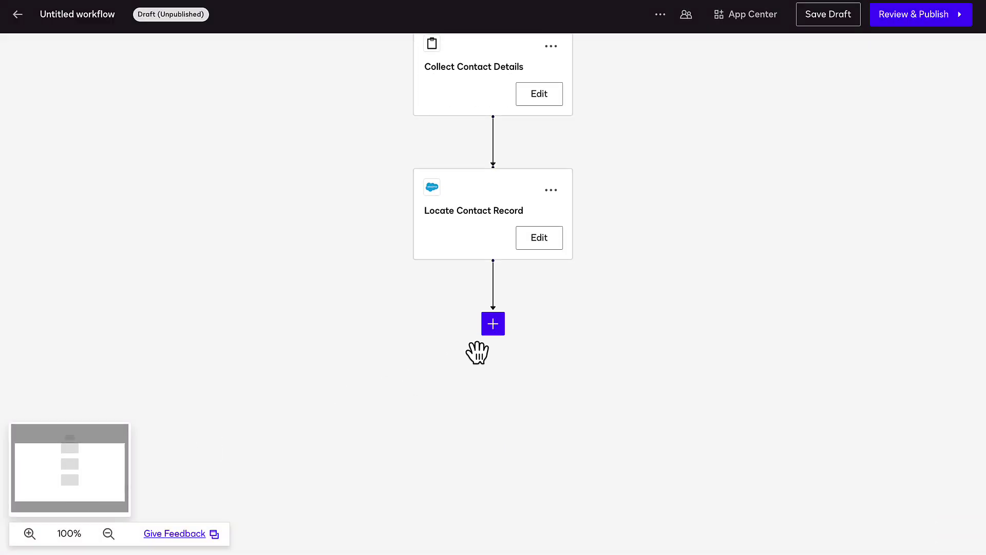
left_click(493, 323)
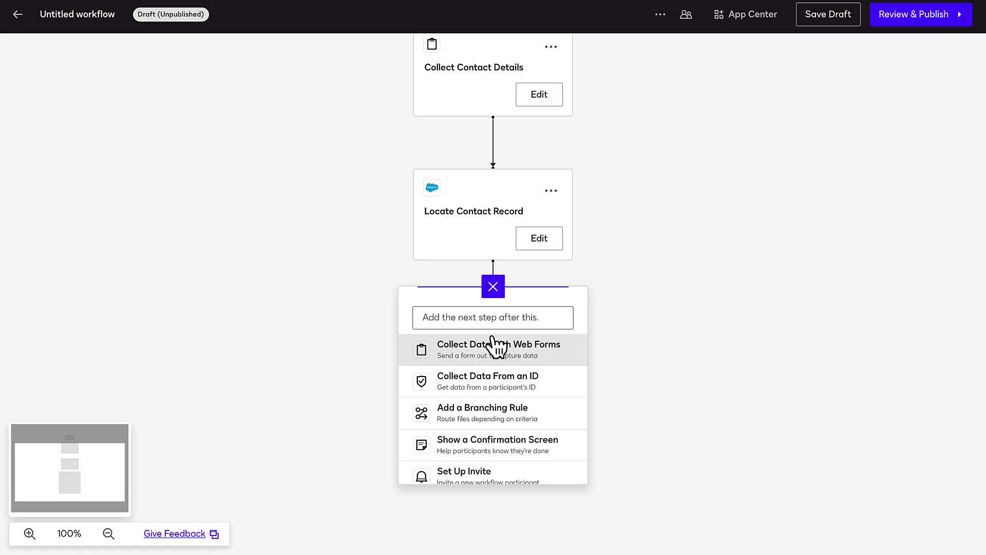
left_click(501, 356)
left_click(515, 399)
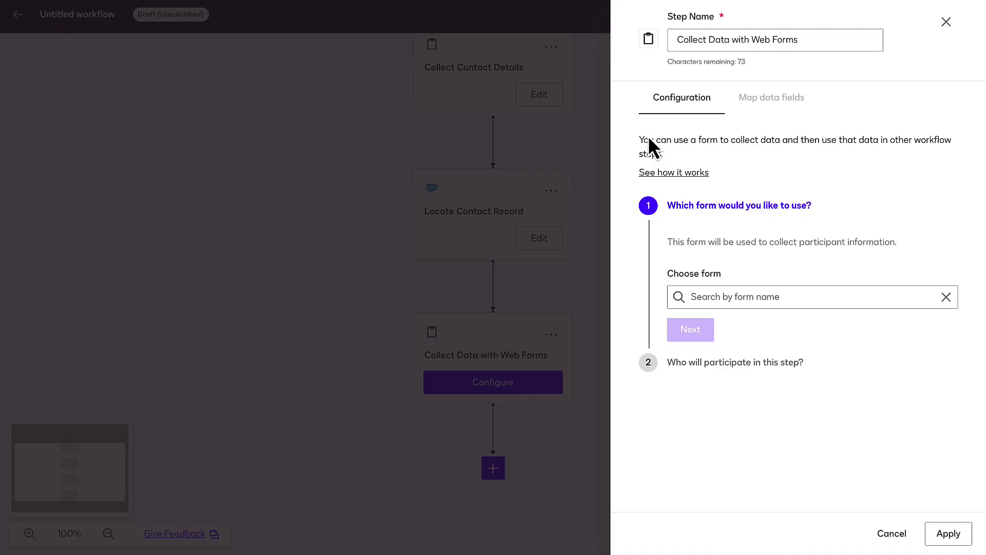
triple_click(742, 37)
type("Collect New Phone Number")
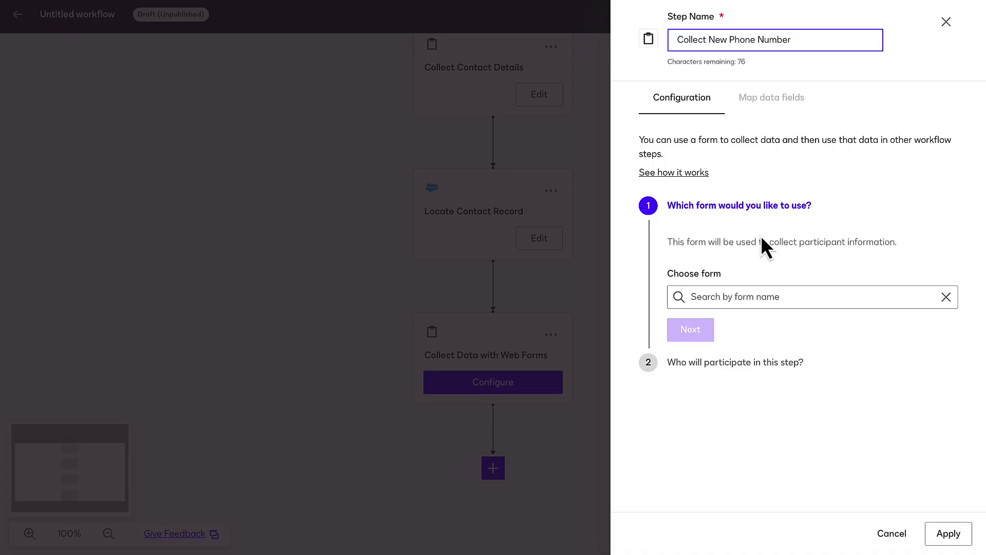
Use the Phone Number Change Form with Customer as participant and apply the step
left_click(770, 295)
left_click(717, 370)
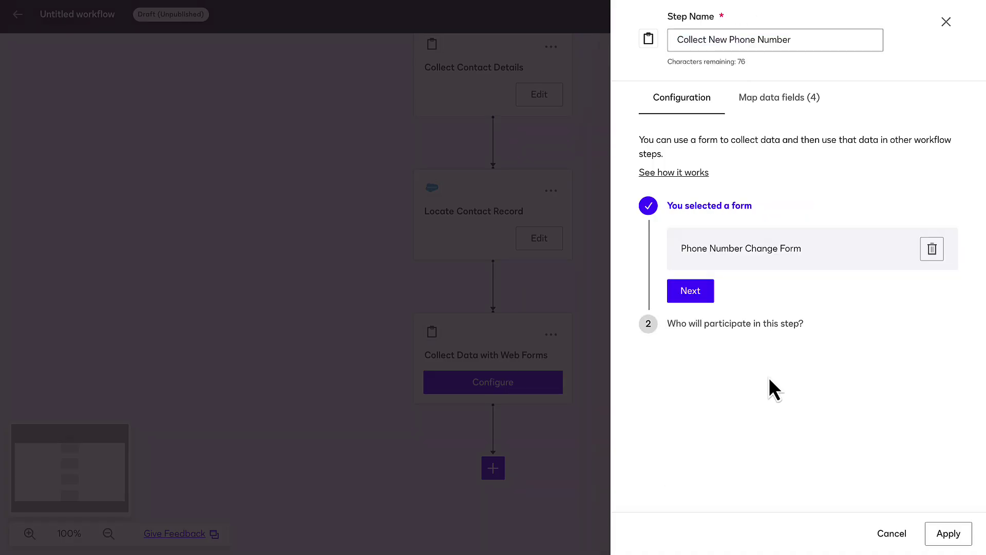
left_click(694, 296)
left_click(713, 315)
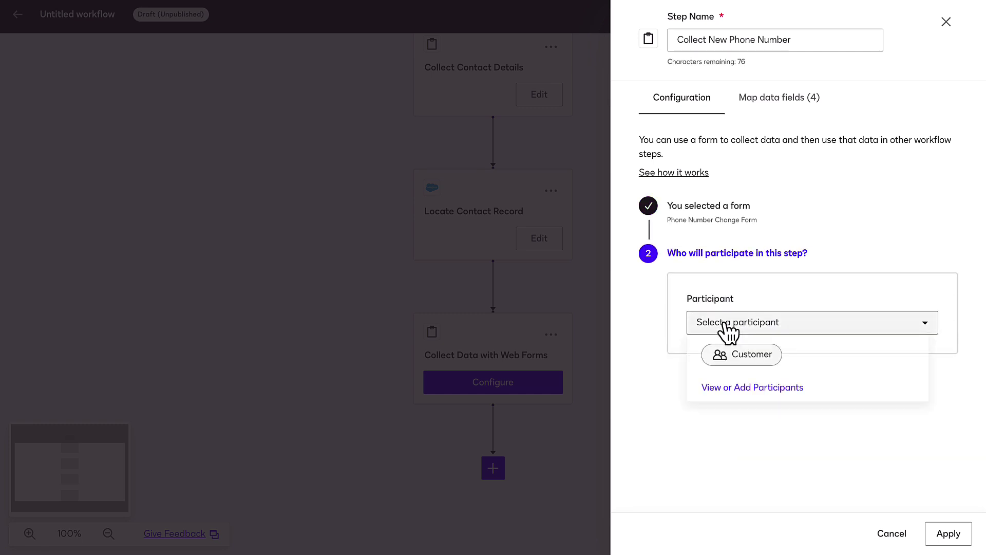
left_click(748, 352)
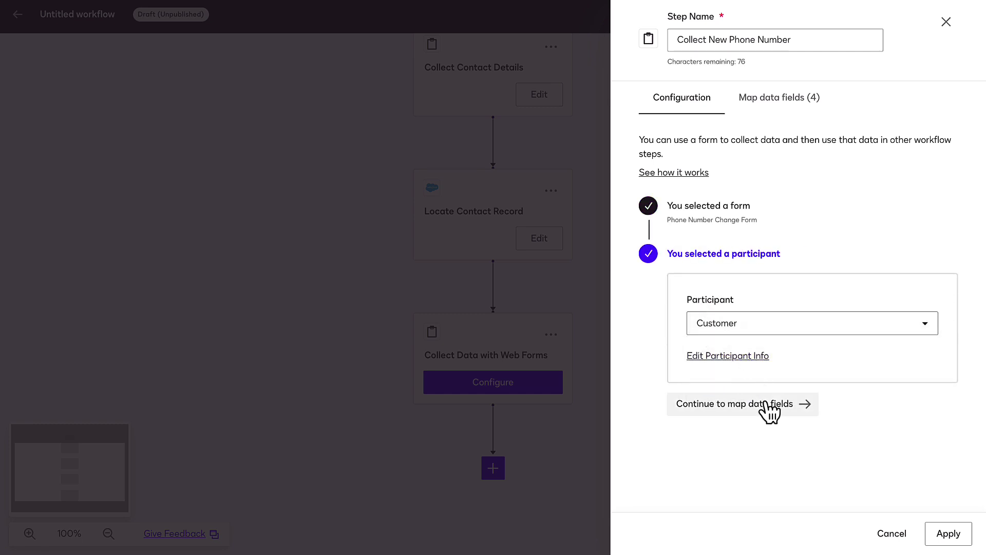
left_click(765, 403)
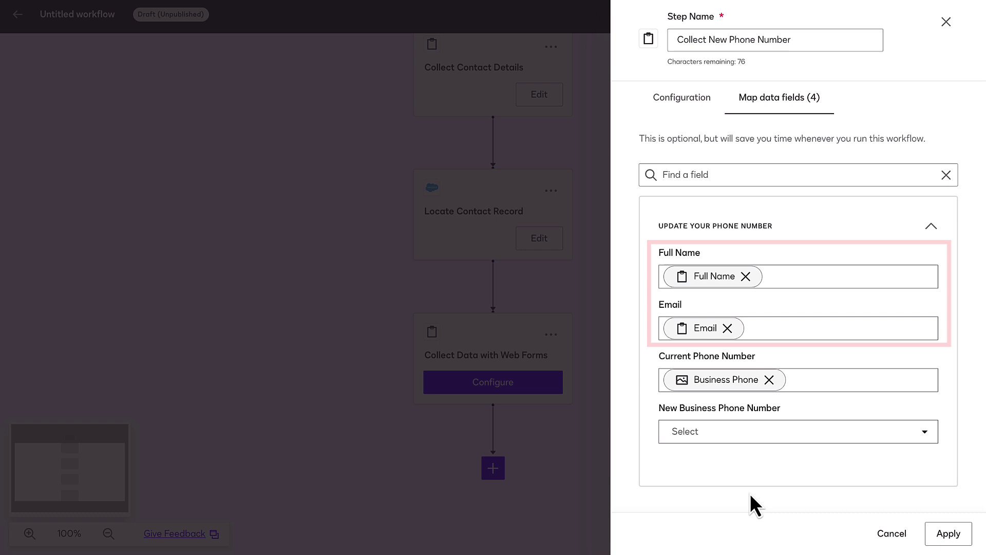
left_click(959, 534)
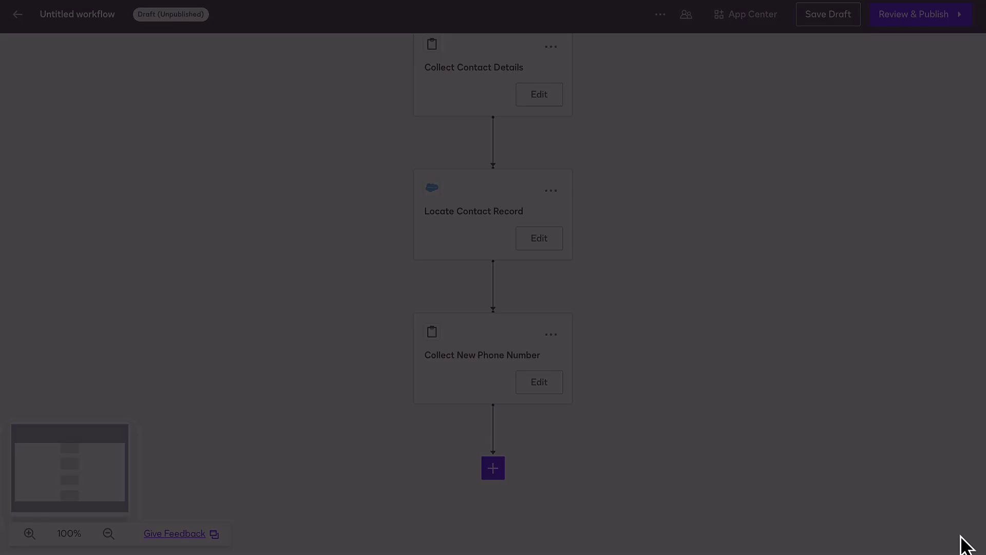
Add an Update Participant Information step that updates the Customer participant
left_click_drag(97, 470, 98, 497)
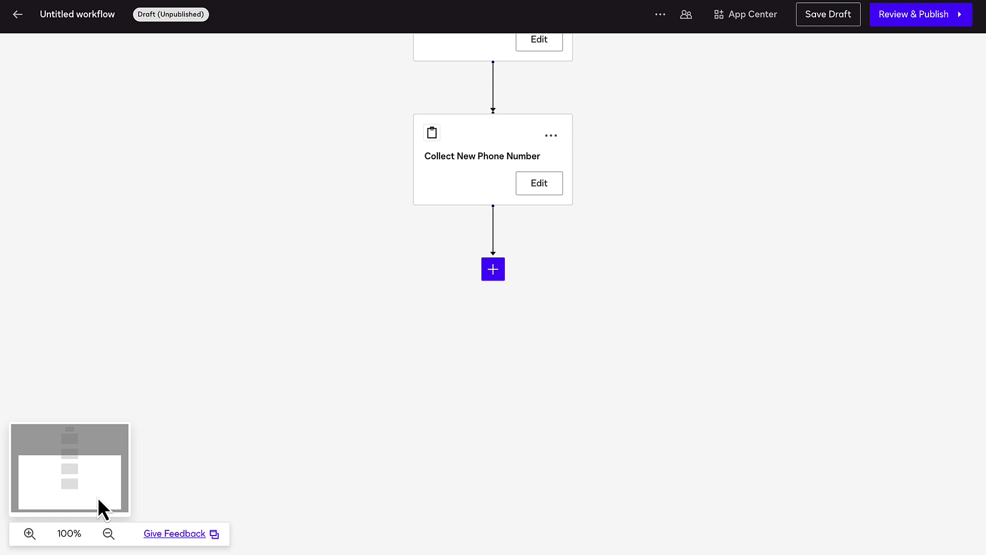
left_click(496, 277)
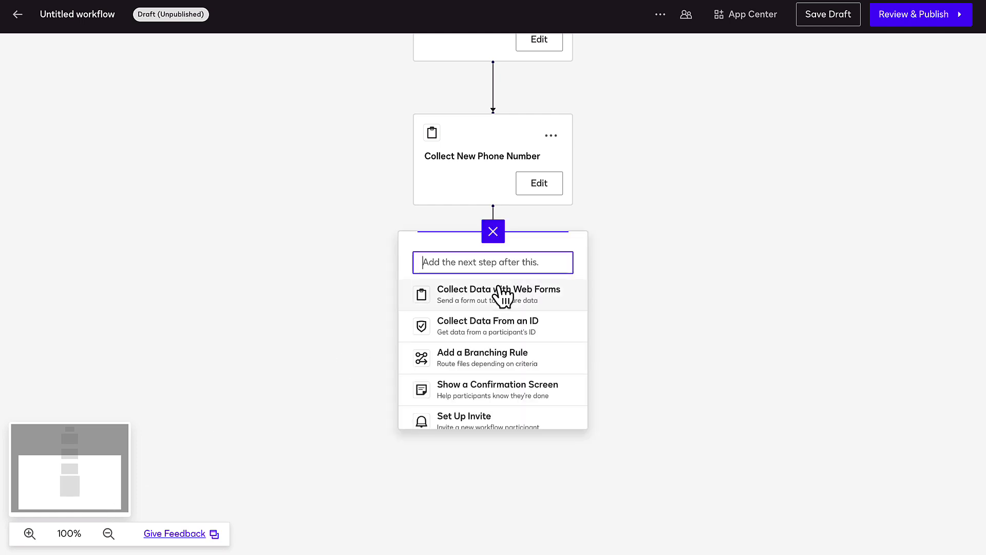
scroll(504, 297, "down", 5)
left_click(519, 387)
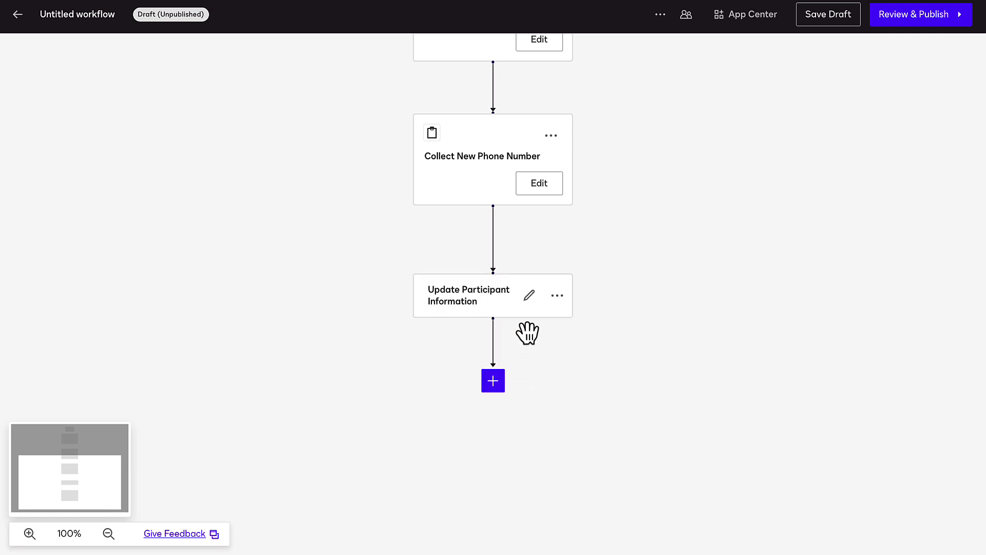
left_click(529, 296)
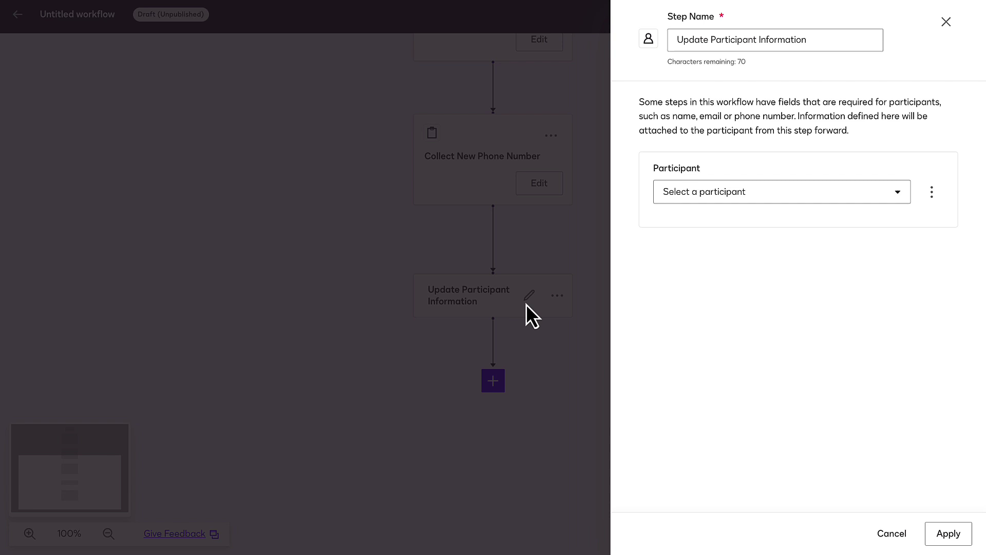
left_click(700, 192)
left_click(733, 224)
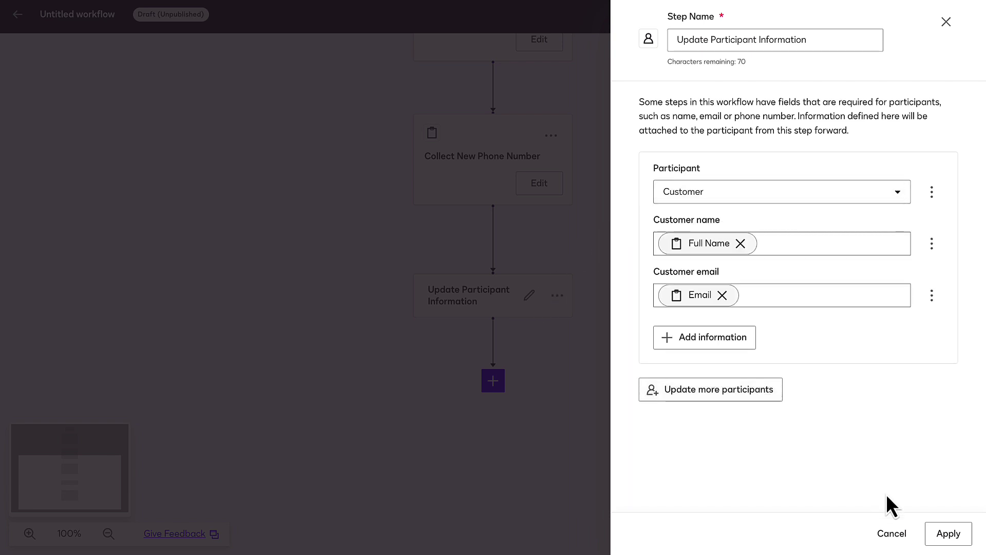
left_click(948, 533)
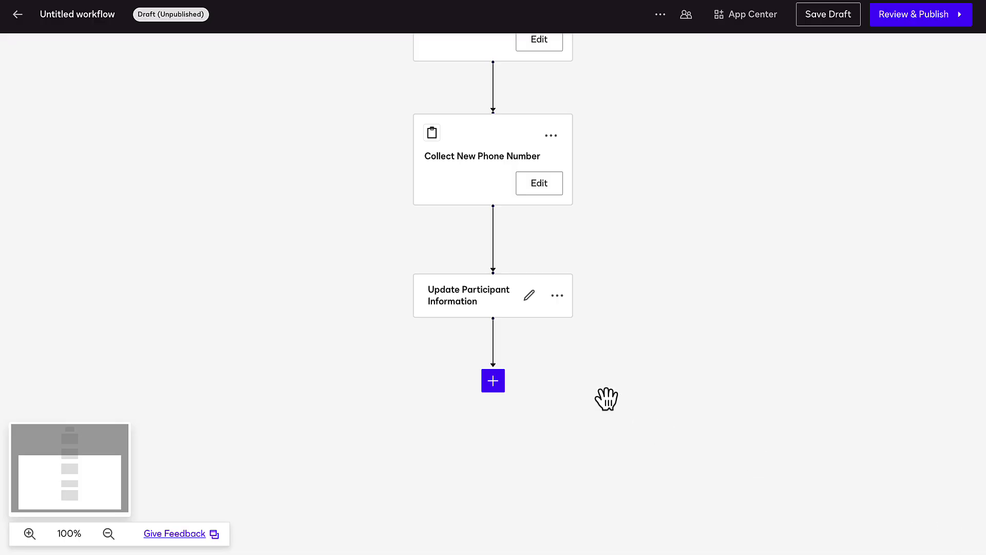
Add a Get Signatures step using the Phone Number Change Request template
left_click(500, 386)
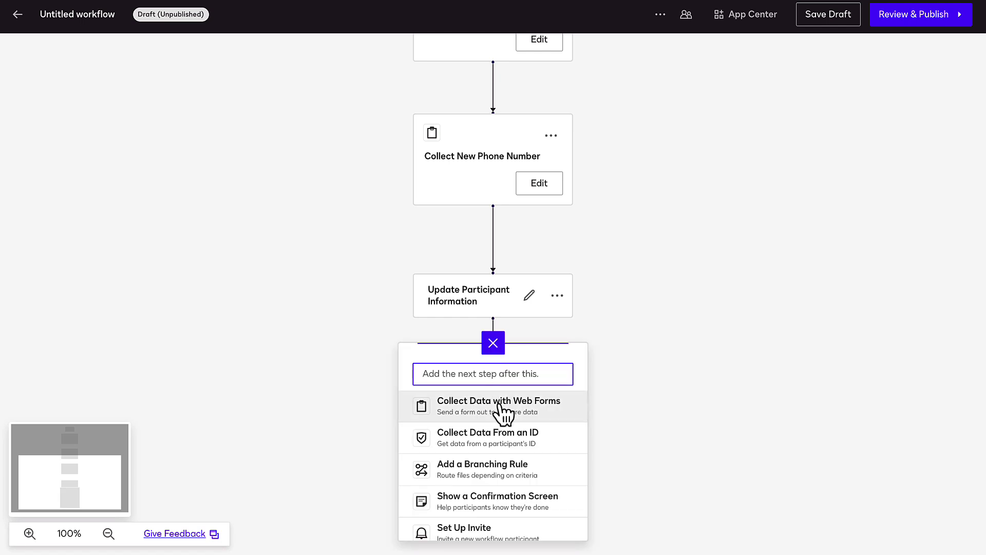
scroll(502, 414, "down", 3)
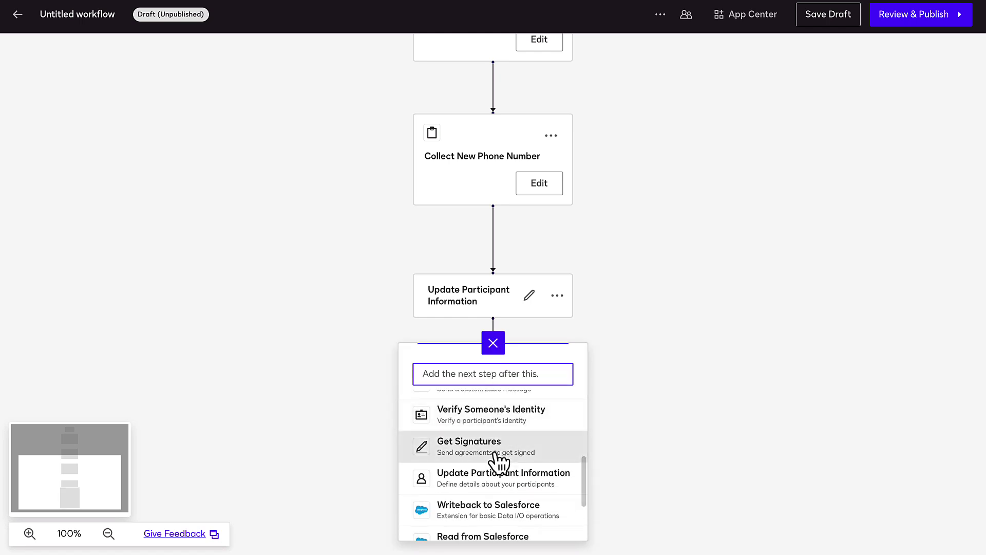
left_click(499, 451)
left_click(492, 446)
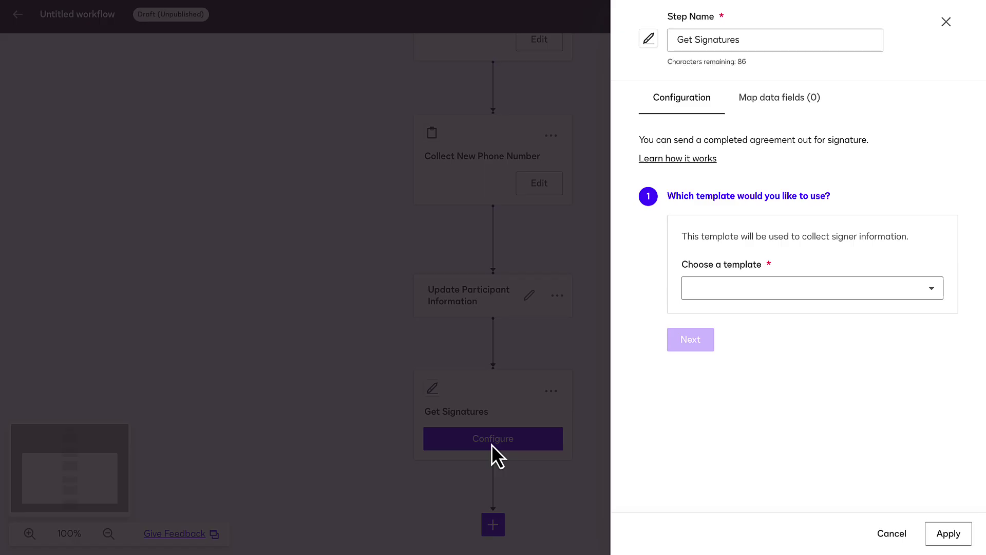
left_click(727, 297)
type("Ph")
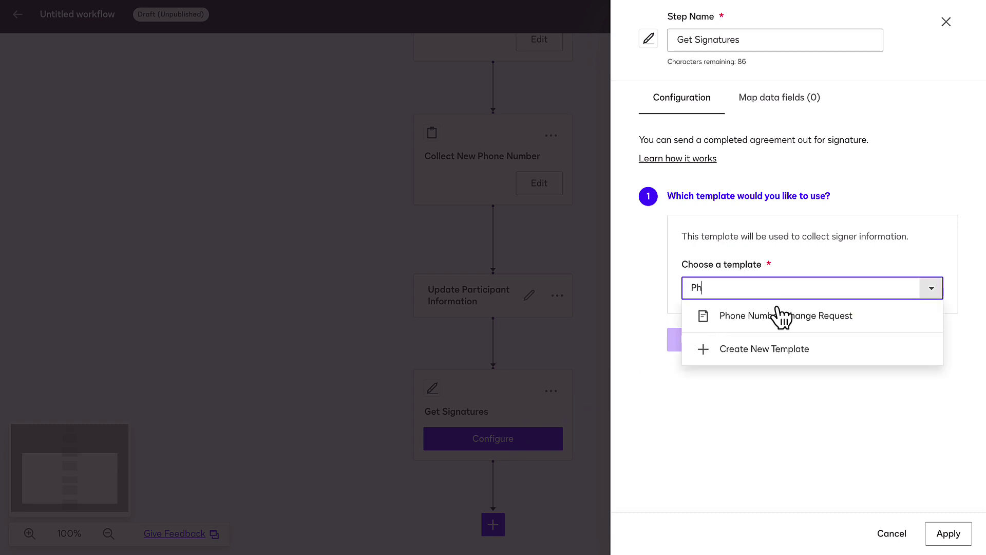
left_click(777, 315)
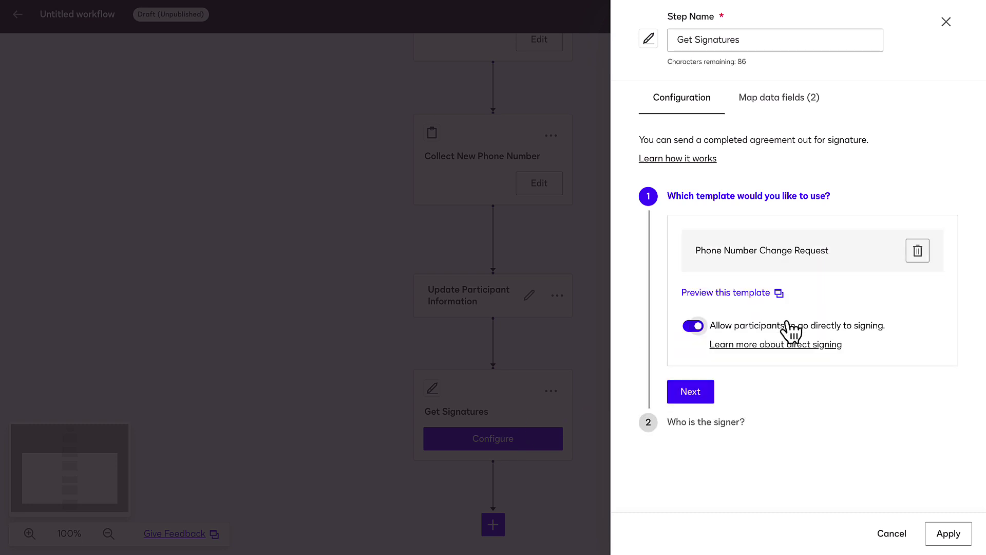
Assign Customer as the signer, map the Customer role's fields, and apply
left_click(702, 396)
left_click(724, 369)
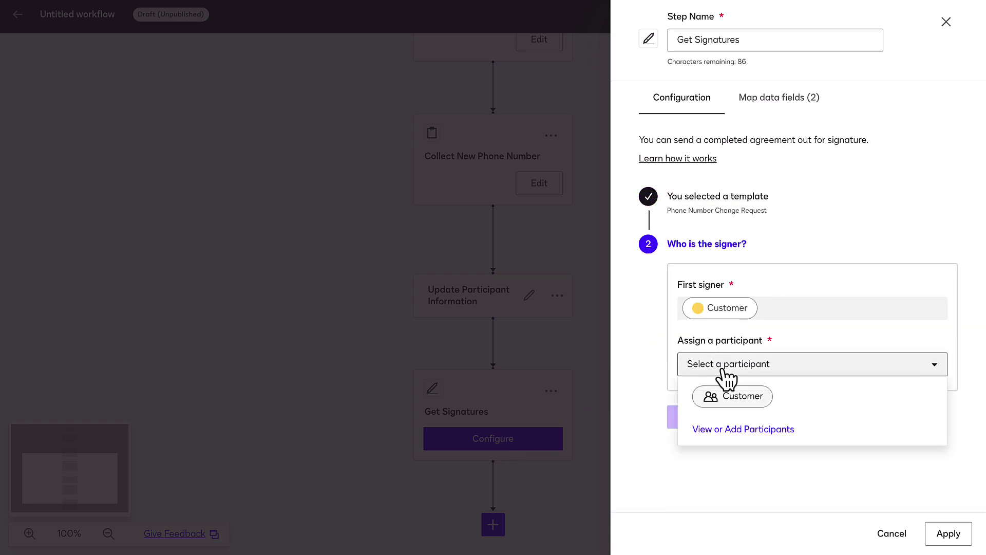
left_click(733, 395)
left_click(703, 417)
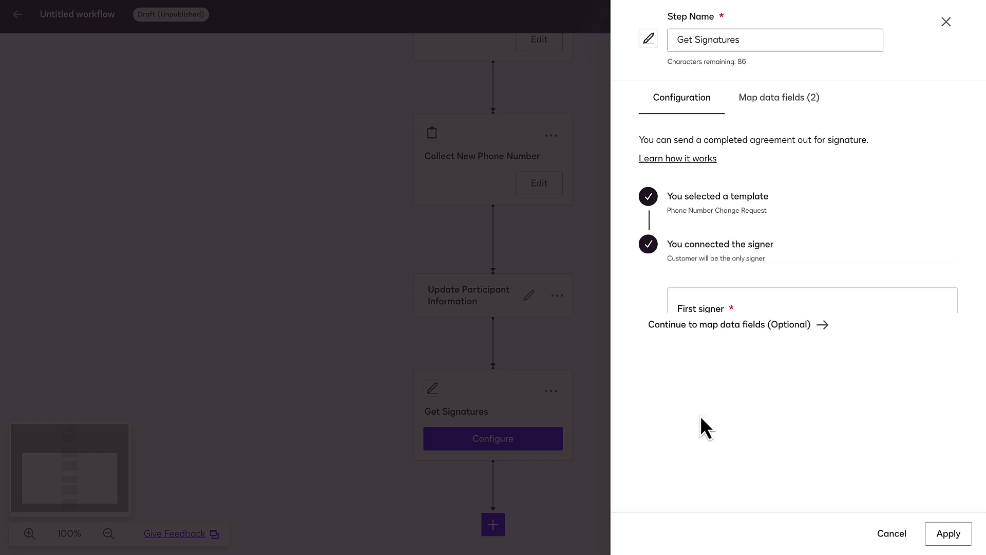
left_click(733, 295)
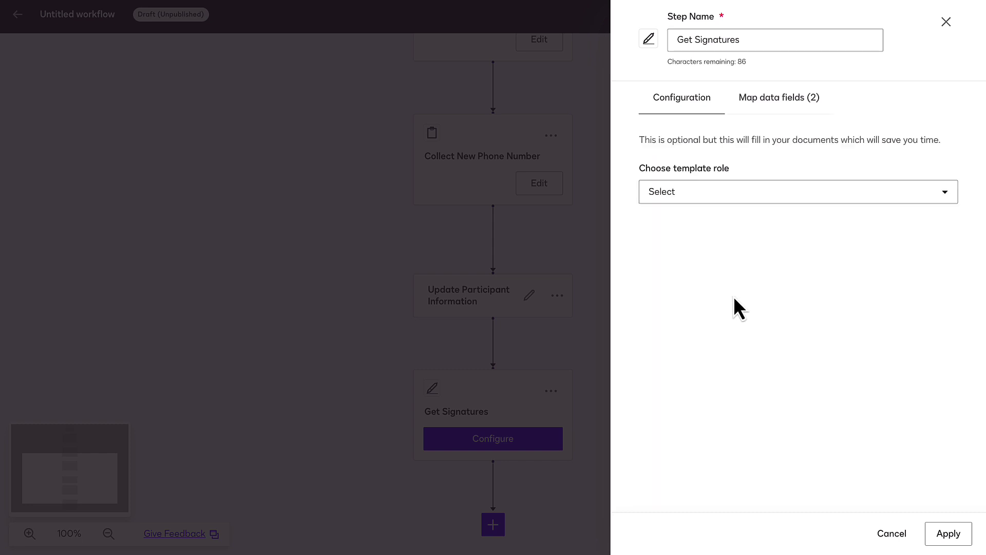
left_click(744, 199)
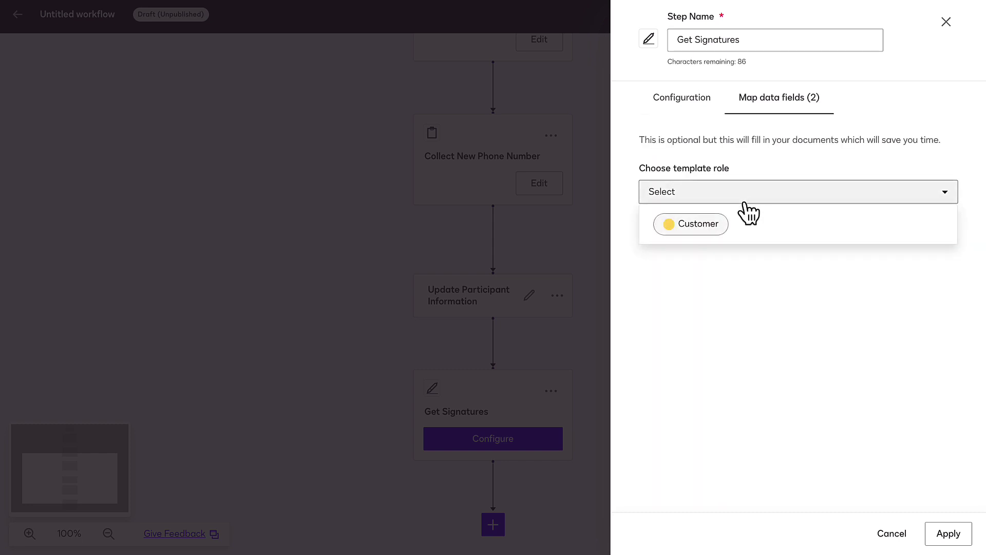
left_click(744, 218)
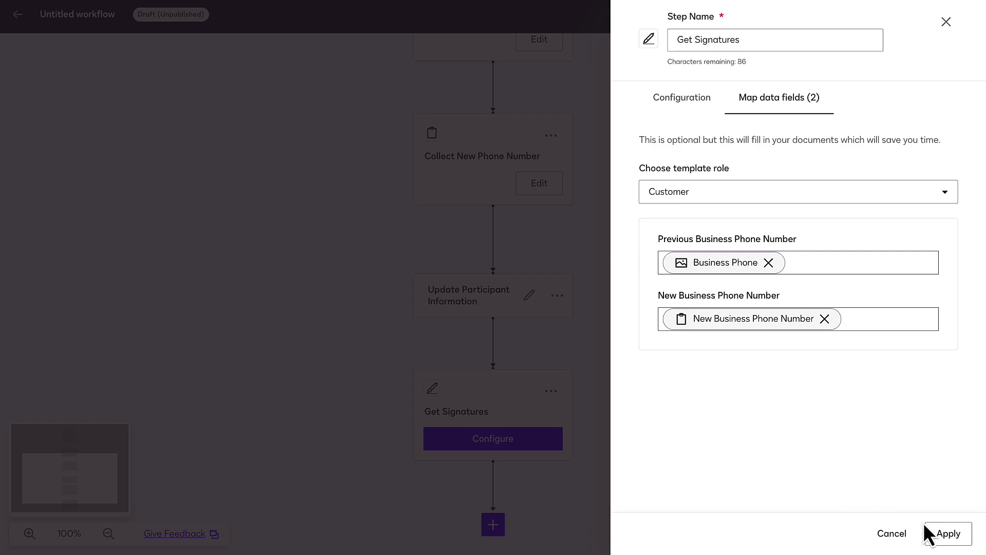
left_click(938, 533)
Add a branch after Get Signatures on Envelope Status = completed, leading to Process Completed and Process Failed
left_click_drag(559, 517, 564, 268)
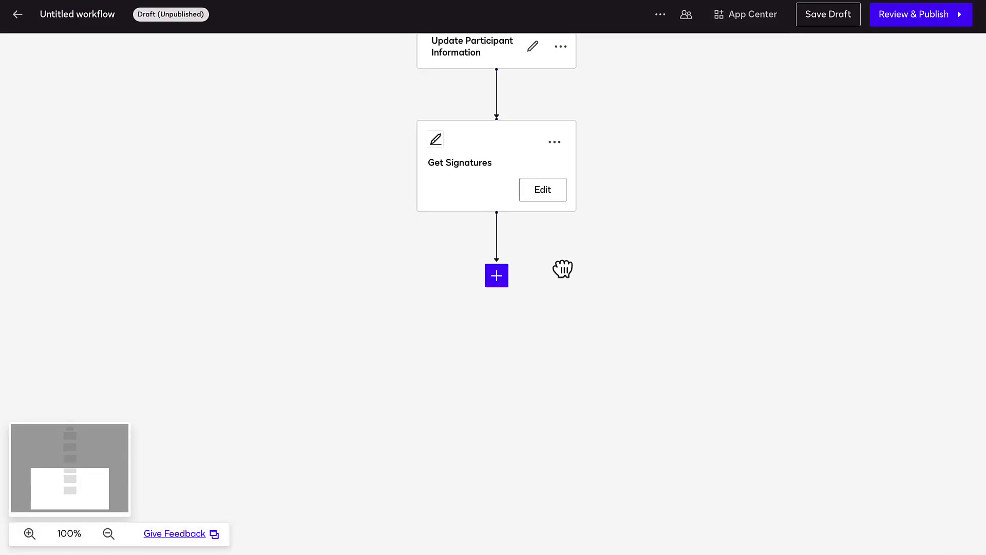
left_click(497, 276)
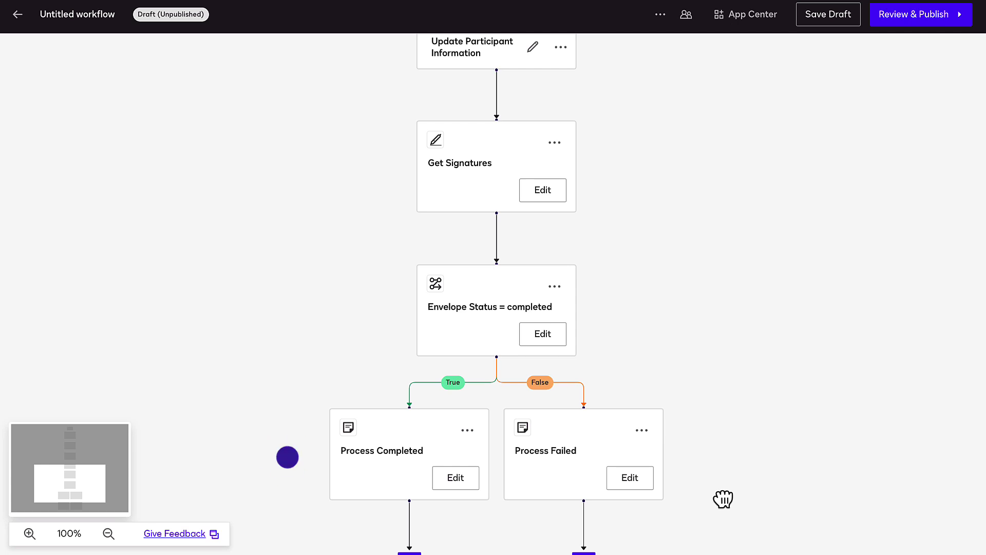
left_click_drag(723, 498, 715, 267)
Add a Salesforce writeback step after Process Completed and name it 'Update Phone Number'
left_click(397, 327)
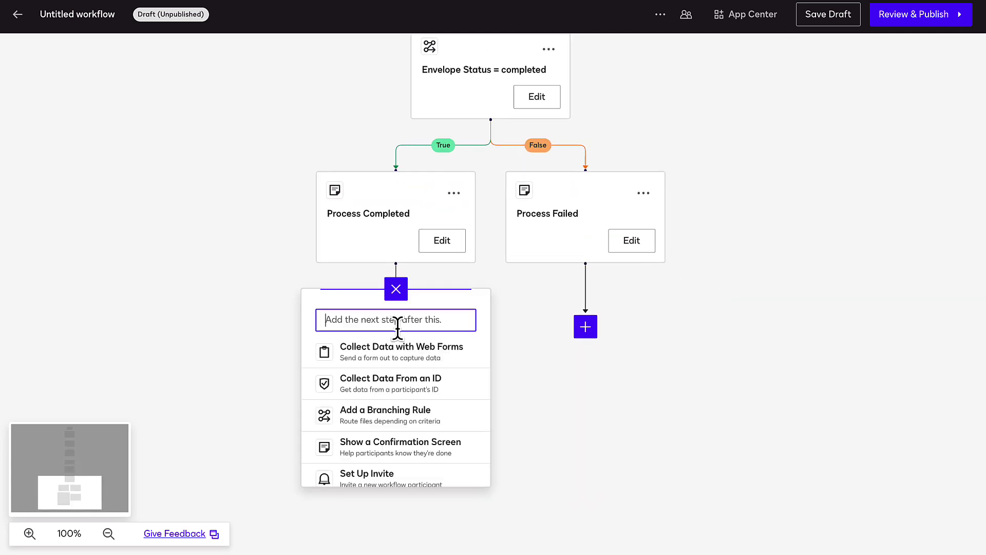
scroll(396, 390, "down", 8)
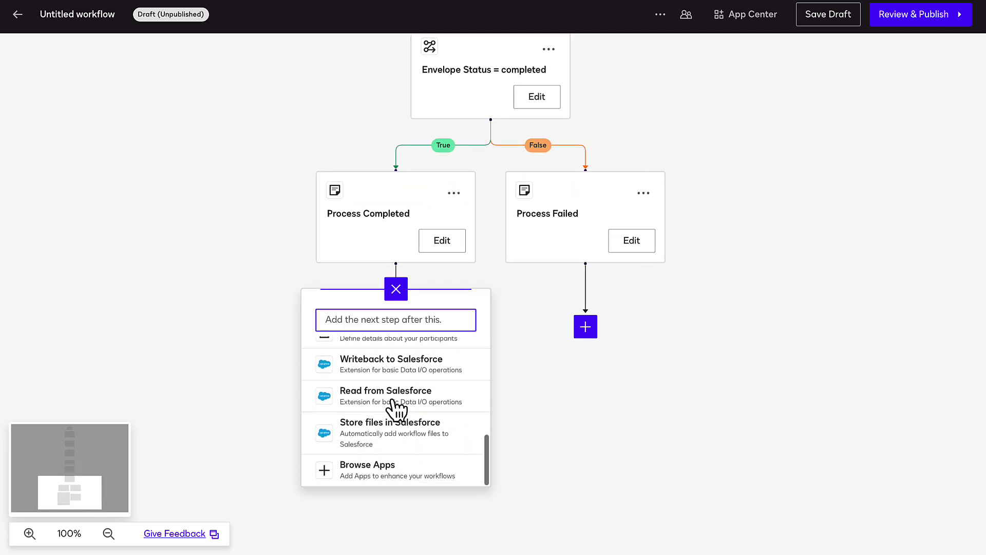
left_click(402, 371)
left_click(411, 393)
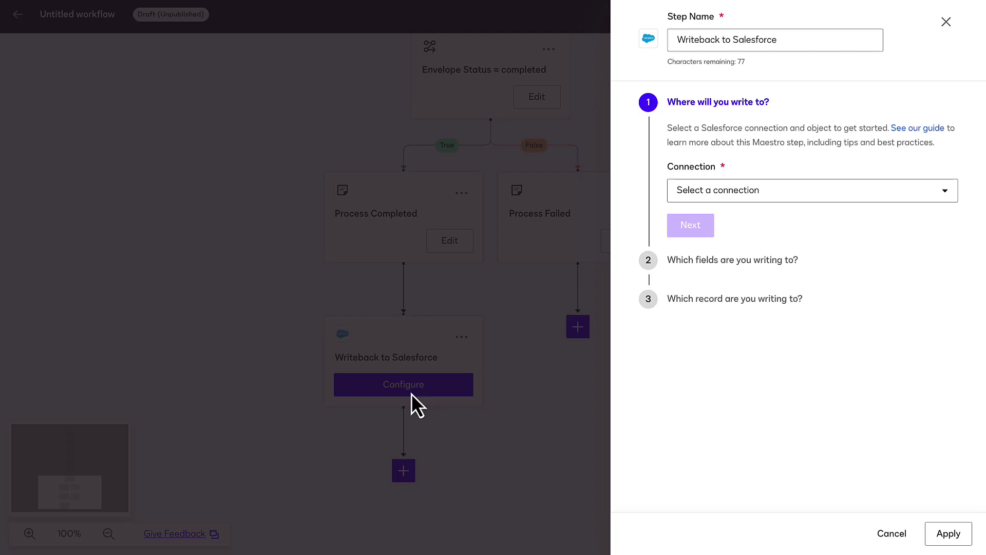
triple_click(796, 37)
type("Update Phone Number")
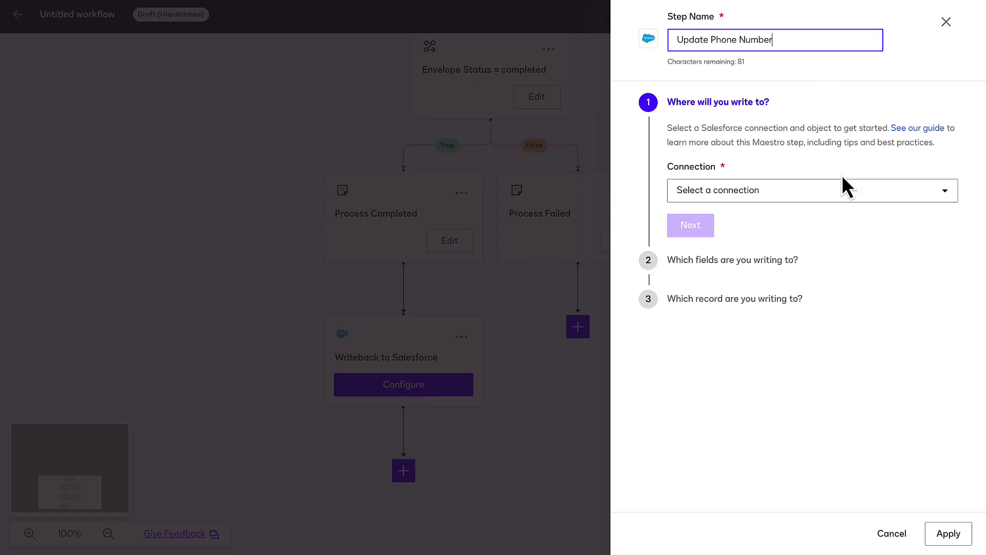
Target the Contact object through the shared Salesforce connection, updating existing records only
left_click(847, 191)
left_click(840, 218)
left_click(836, 246)
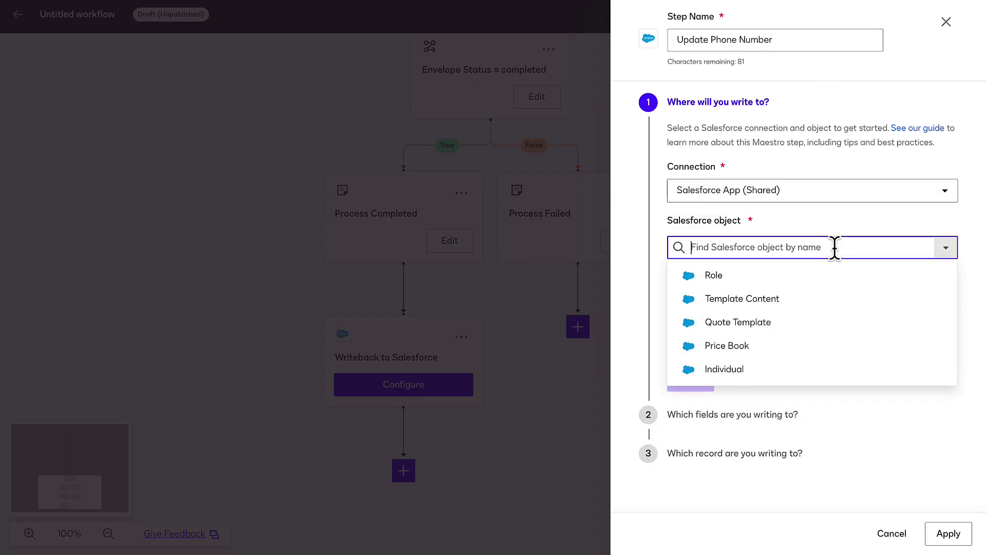
type("Con")
left_click(814, 322)
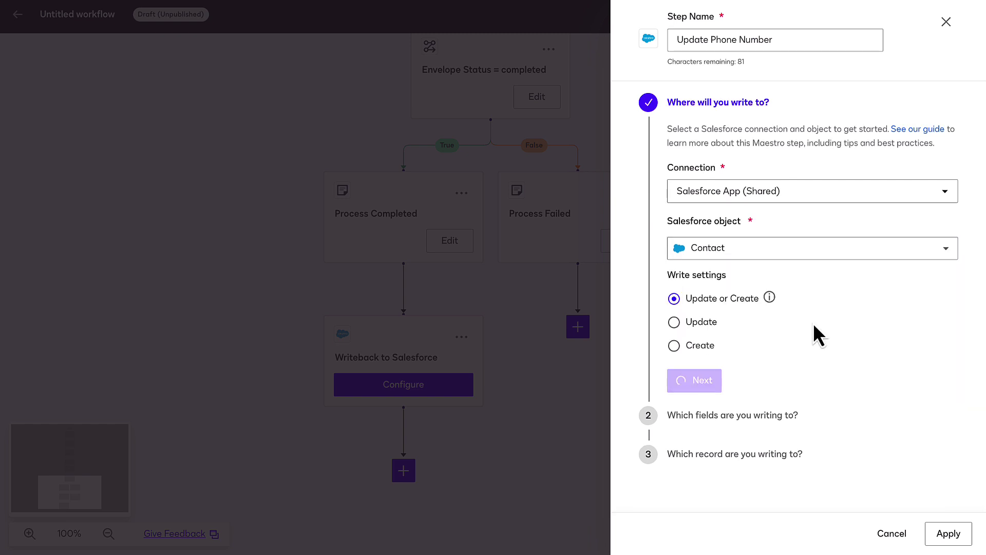
left_click(708, 324)
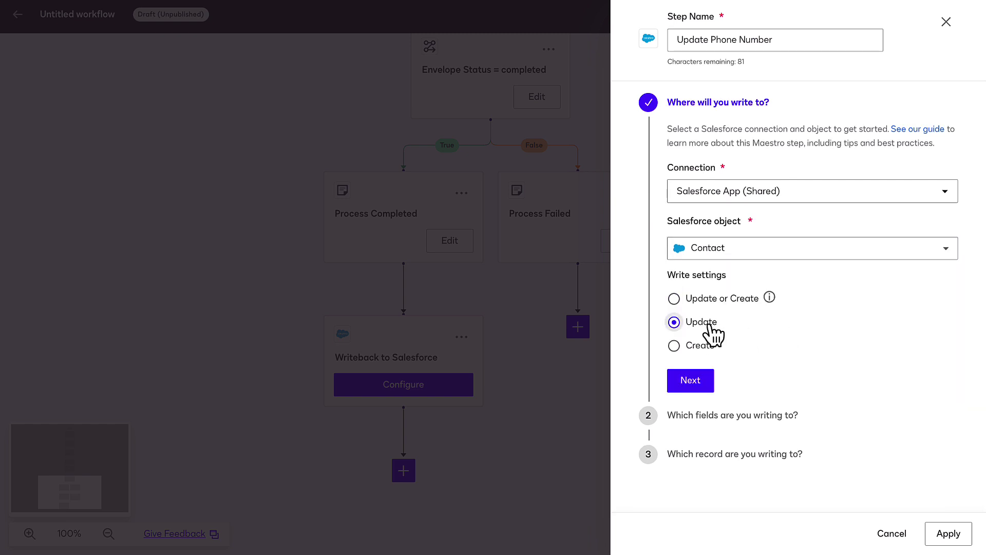
left_click(691, 380)
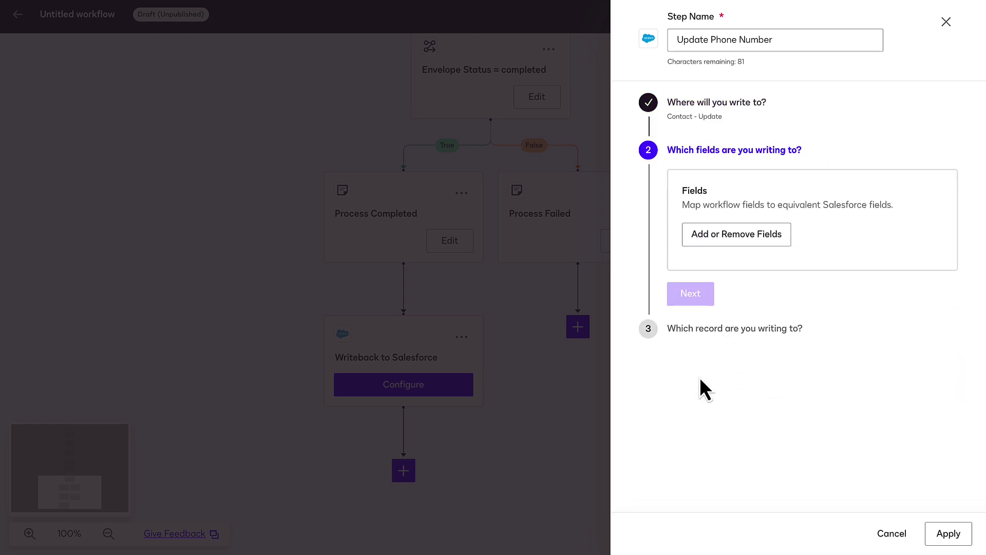
Map the new phone number to Business Phone, match contacts by Email = Email, and apply
left_click(738, 241)
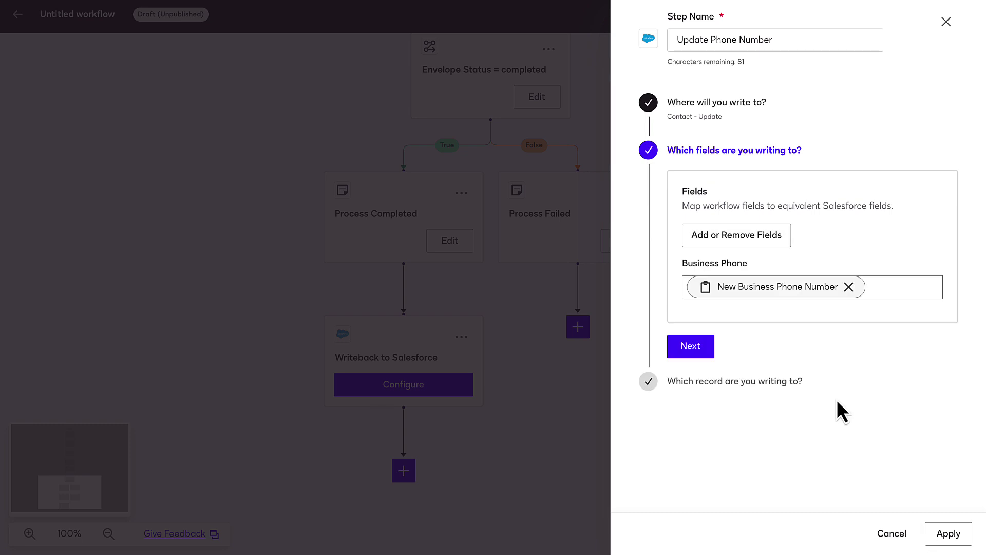
left_click(695, 350)
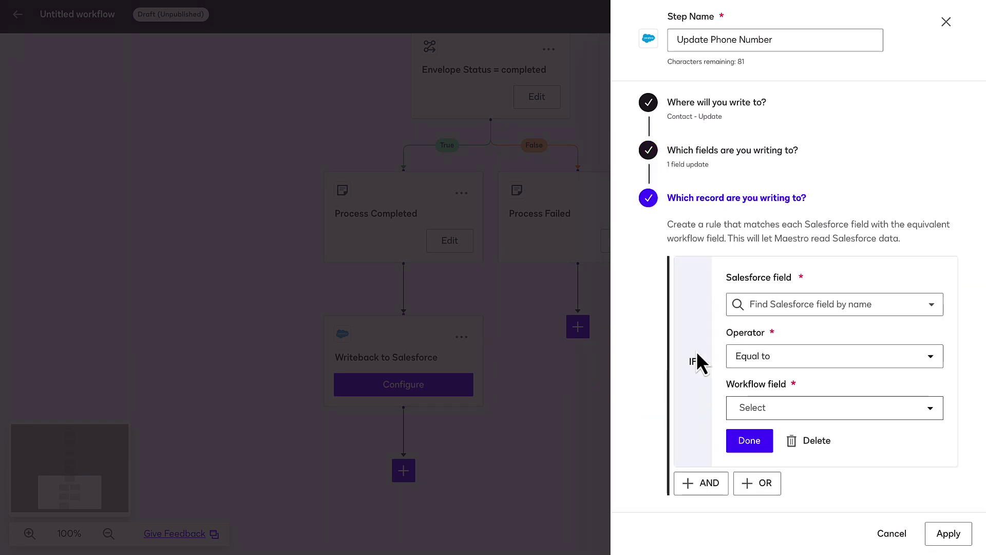
left_click(753, 438)
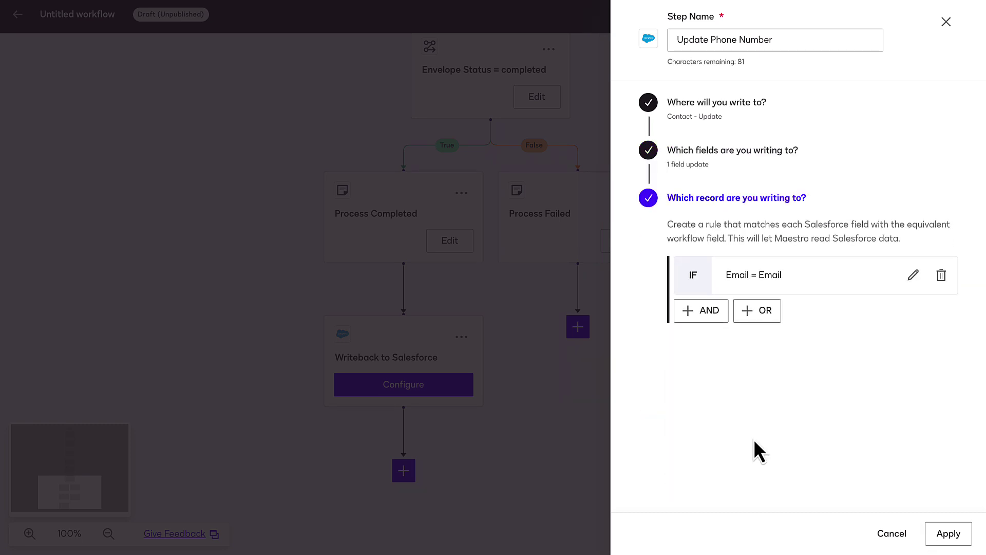
left_click(948, 533)
scroll(438, 330, "down", 3)
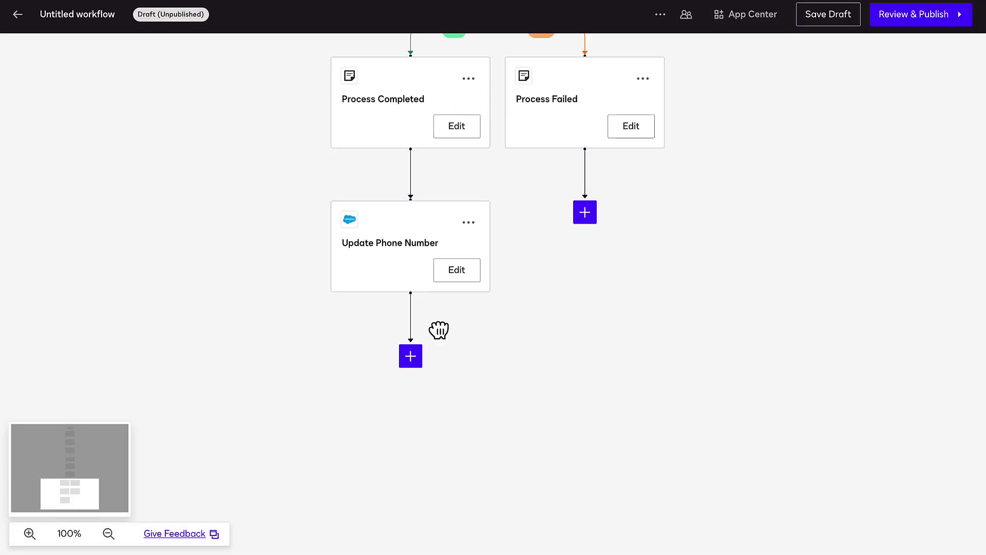
Add a Store files in Salesforce step after Update Phone Number, named 'Store Signed Document'
left_click(412, 310)
scroll(429, 399, "down", 4)
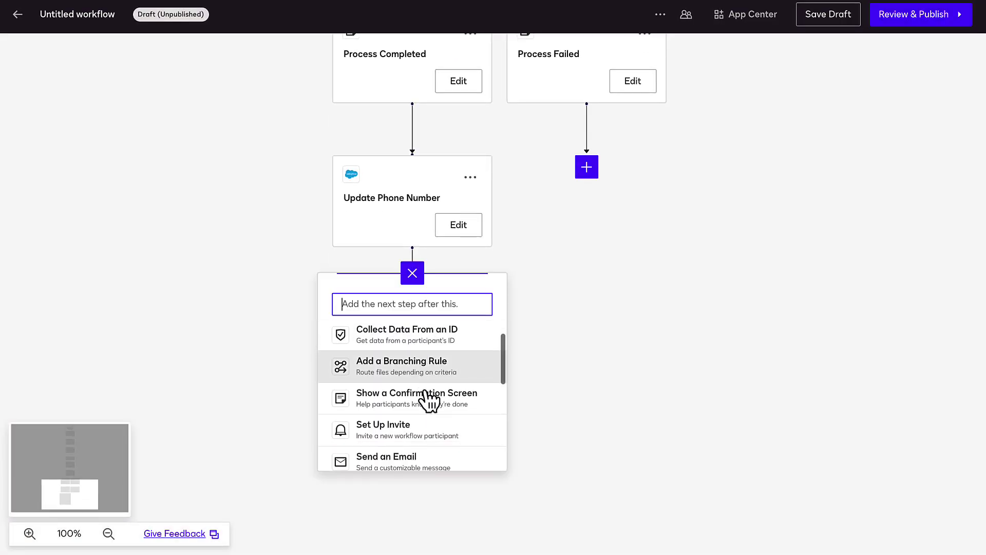
scroll(430, 400, "down", 2)
left_click(432, 418)
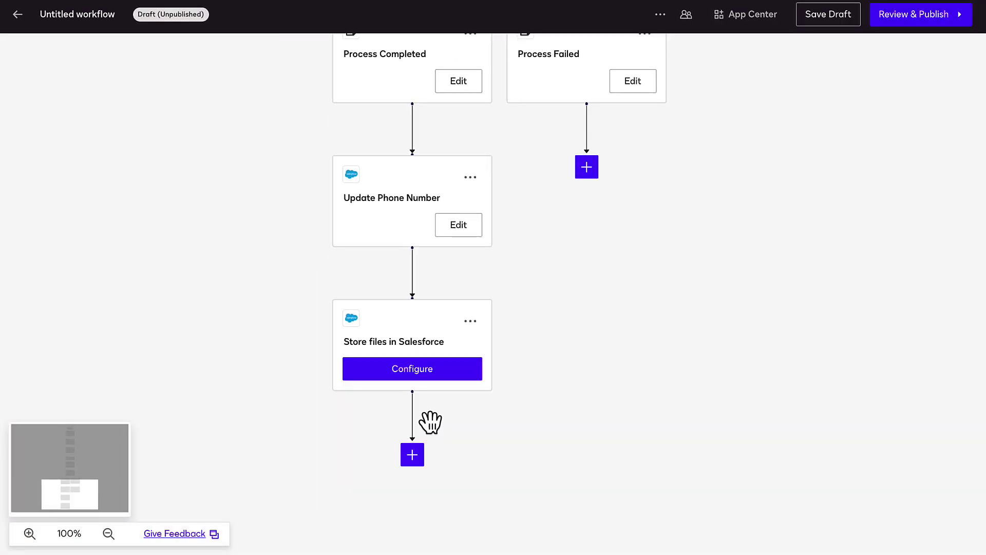
left_click(430, 378)
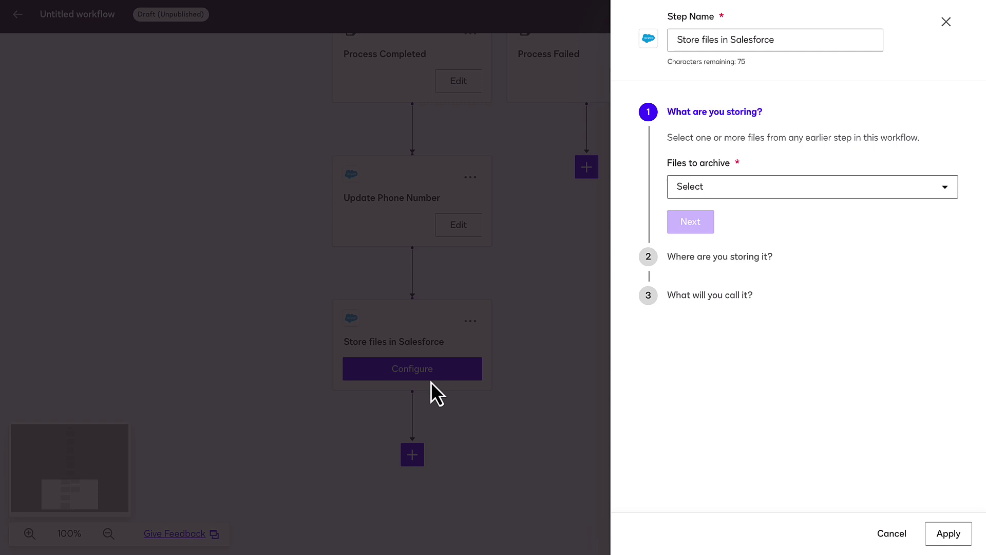
triple_click(748, 40)
type("Store Signed Document")
Archive combinedDocumentsBase64 to the Contact ID record, set the file name, and apply
left_click(799, 199)
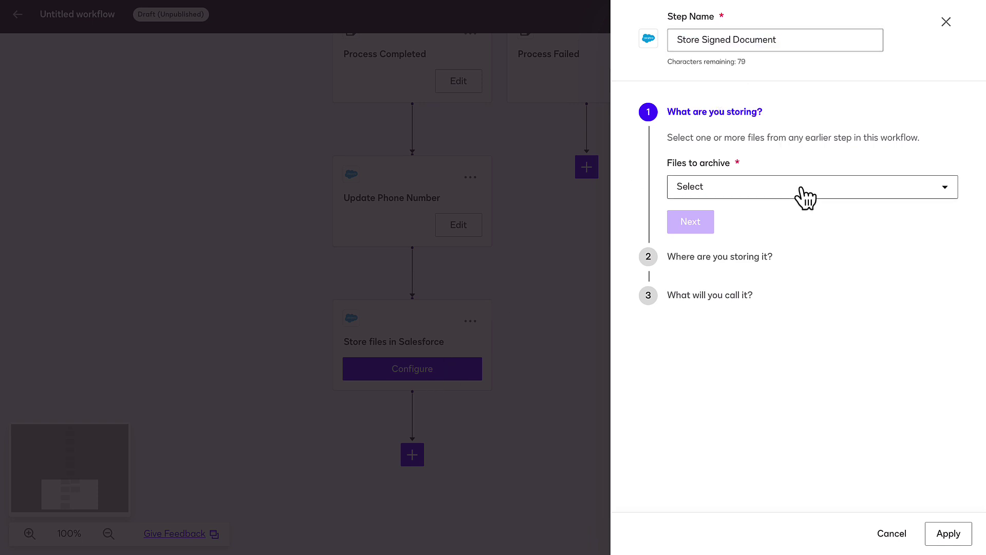
left_click(801, 220)
left_click(801, 244)
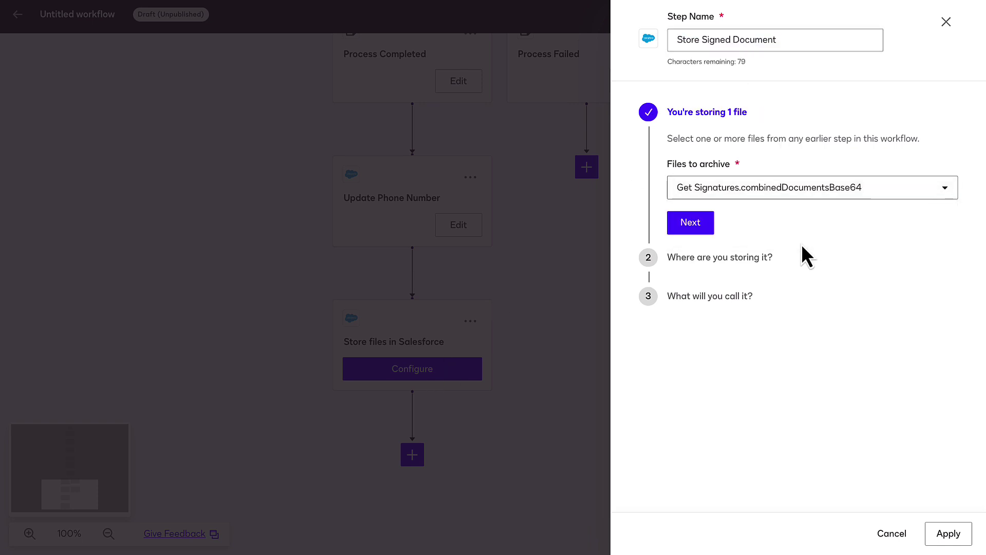
left_click(701, 229)
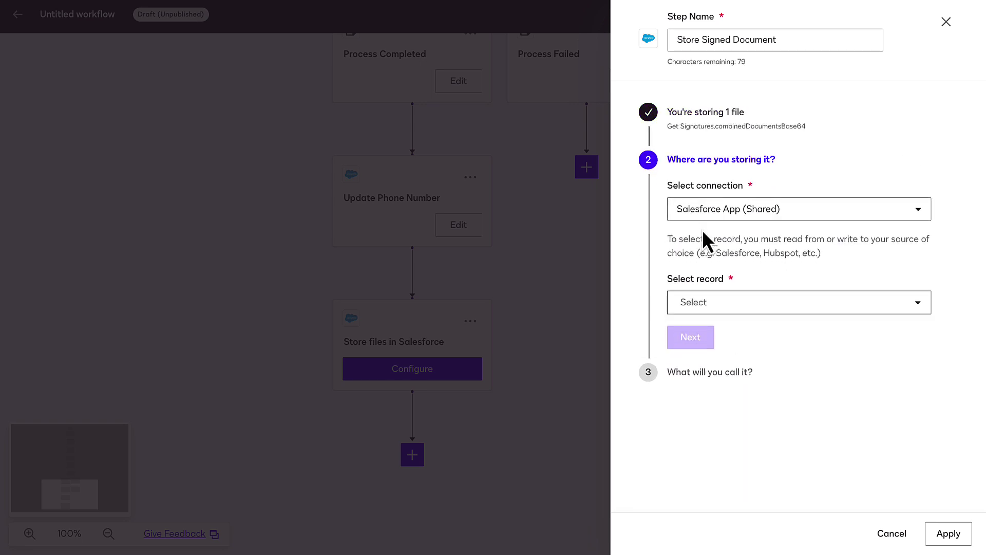
left_click(715, 306)
left_click(763, 402)
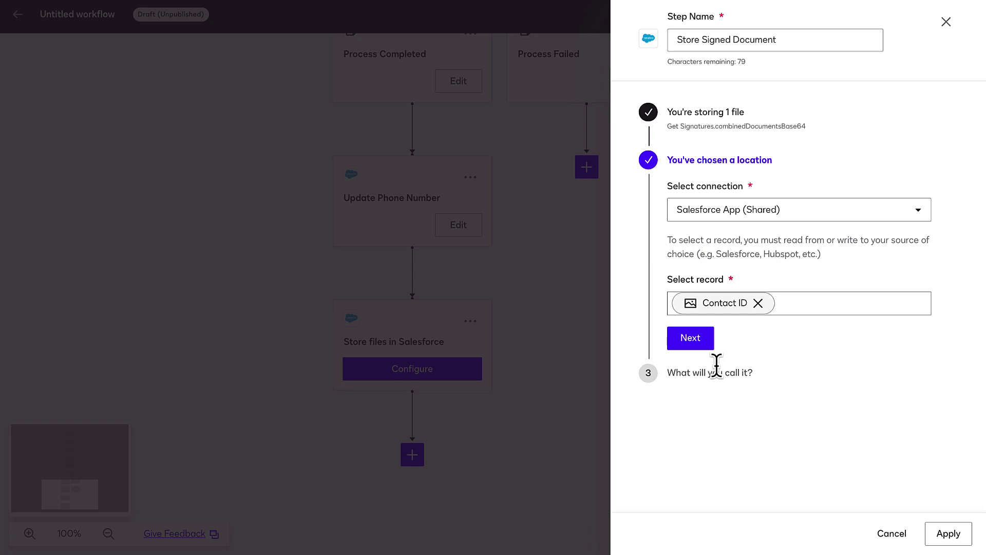
left_click(691, 339)
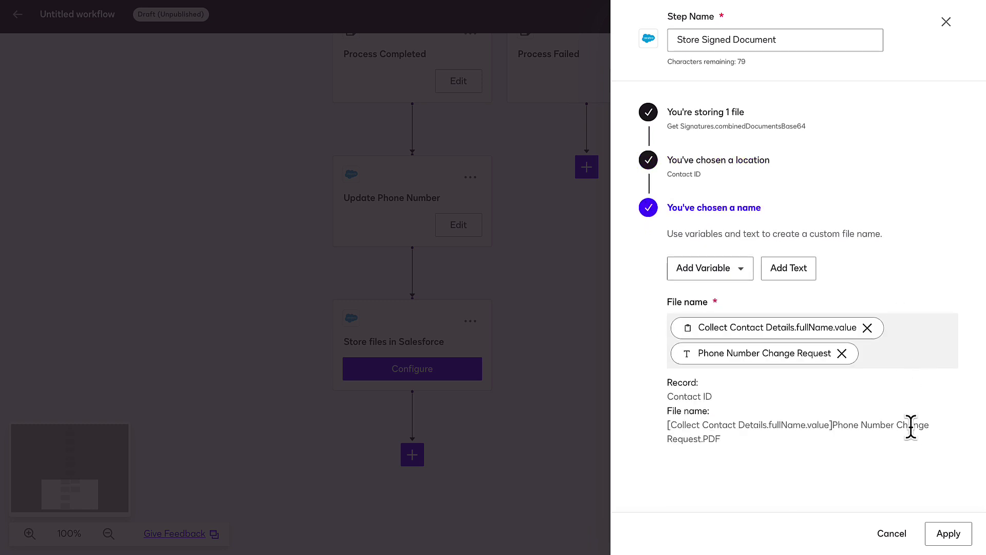
left_click(947, 533)
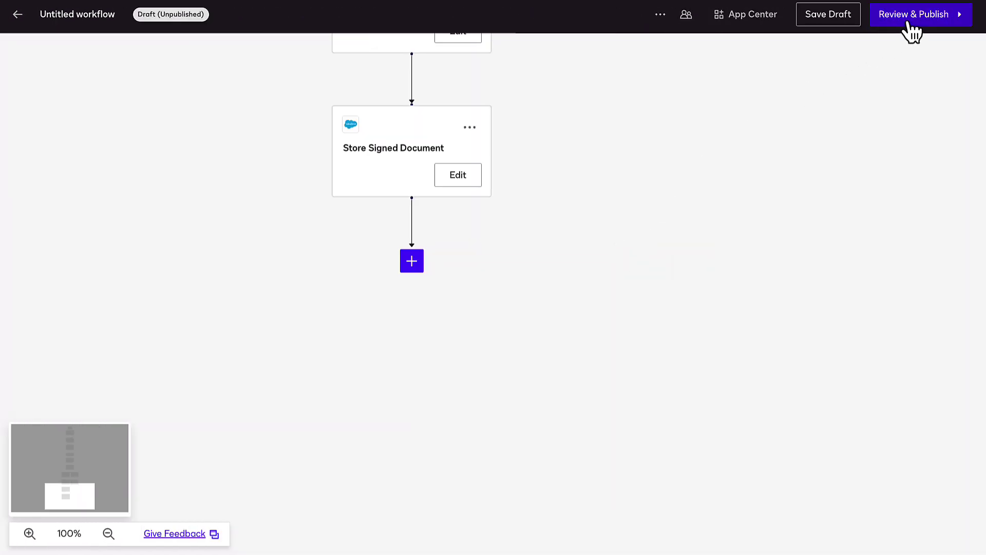
Rename the workflow 'Phone Number Change Request', keep default instance naming, authorize the account, and publish
left_click(907, 26)
triple_click(804, 90)
type("Phone Number Change Request")
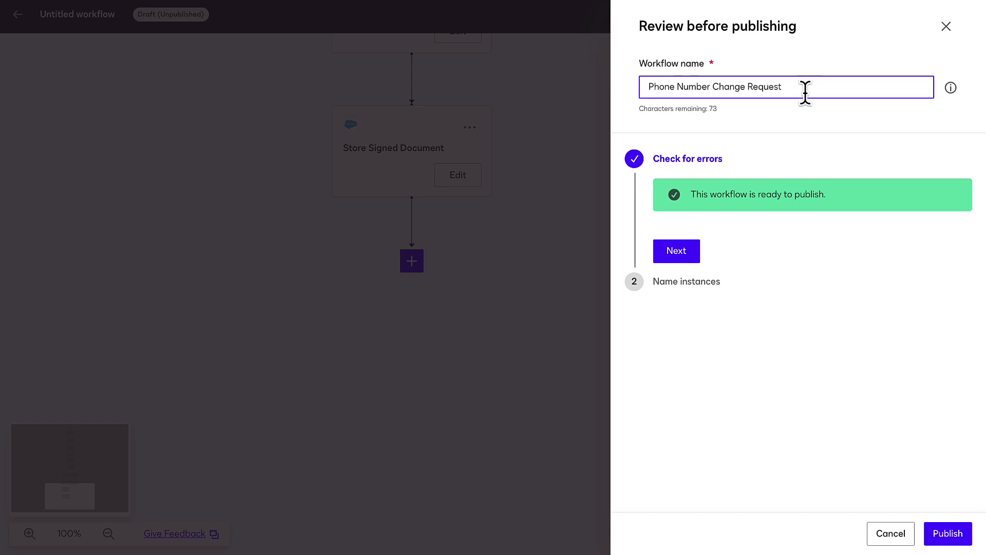
left_click(691, 254)
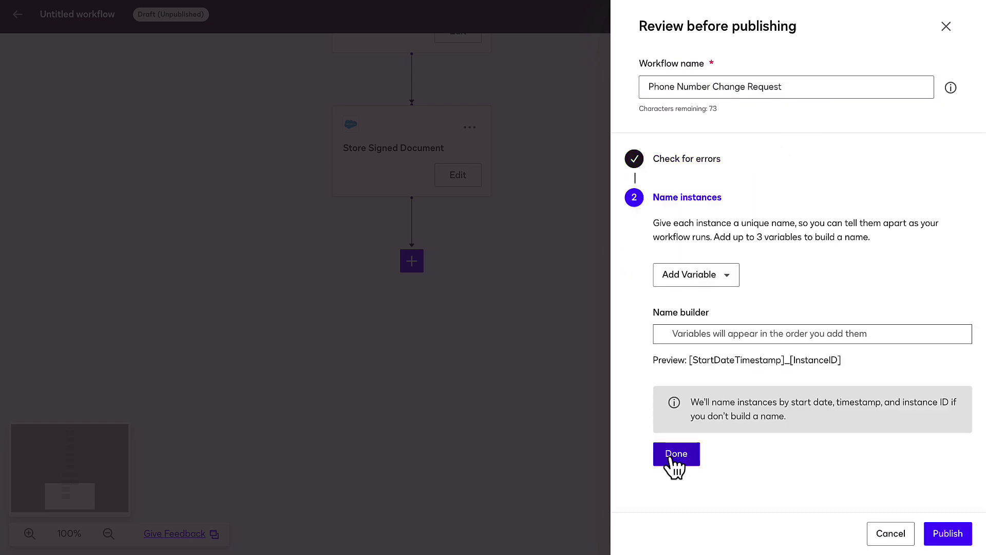
left_click(671, 459)
left_click(941, 532)
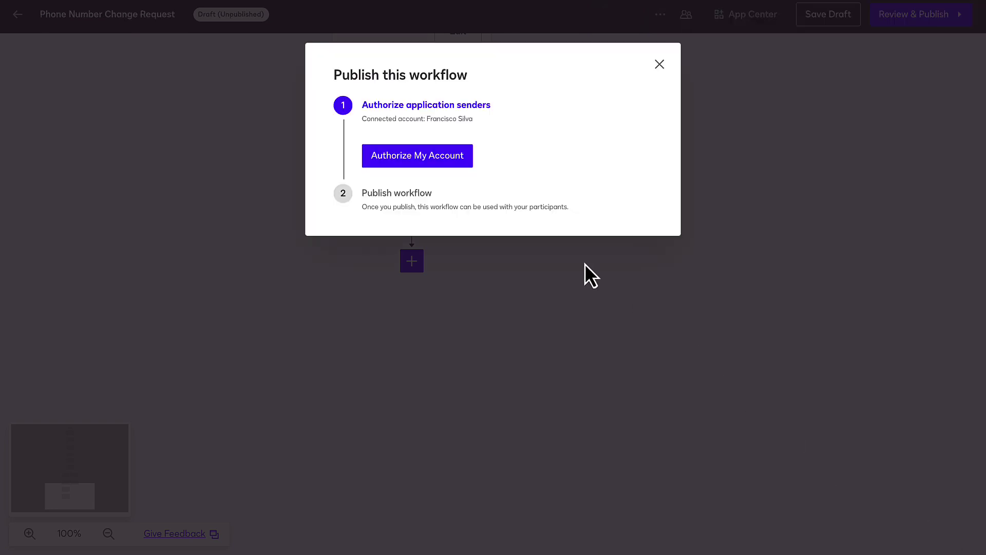
left_click(453, 163)
left_click(399, 205)
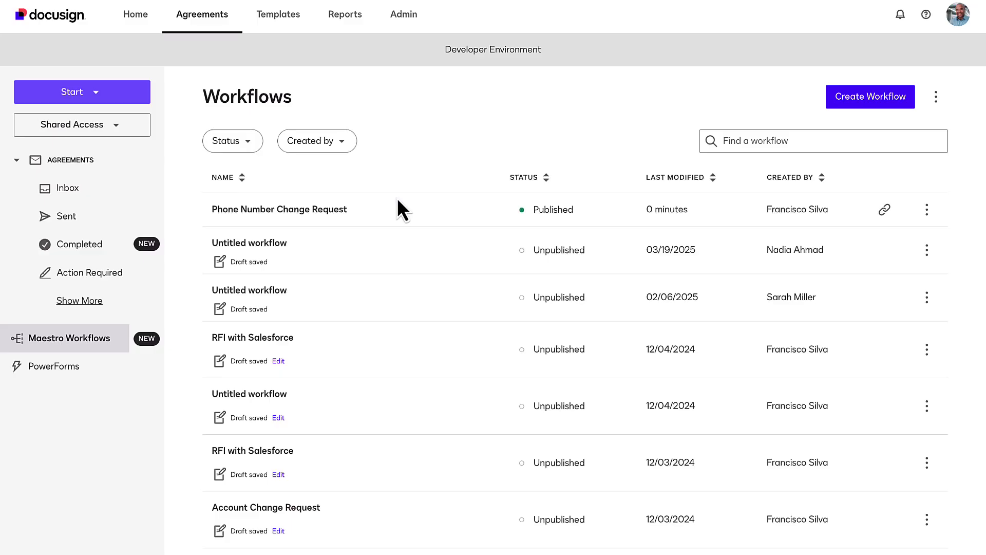